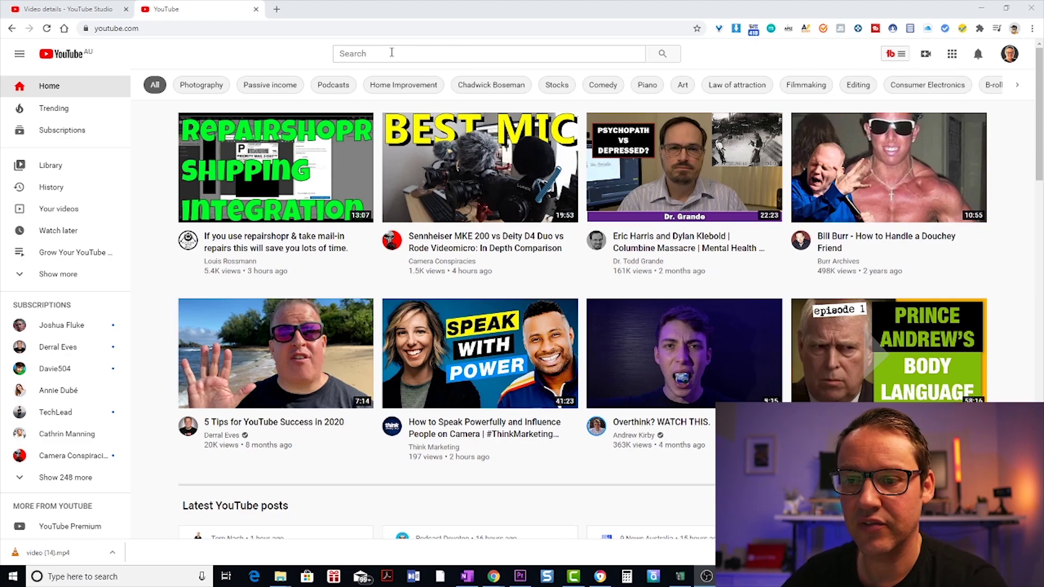
- Enter "dog grooming tips" in the YouTube search to view the autocomplete suggestions without running the search
left_click(391, 53)
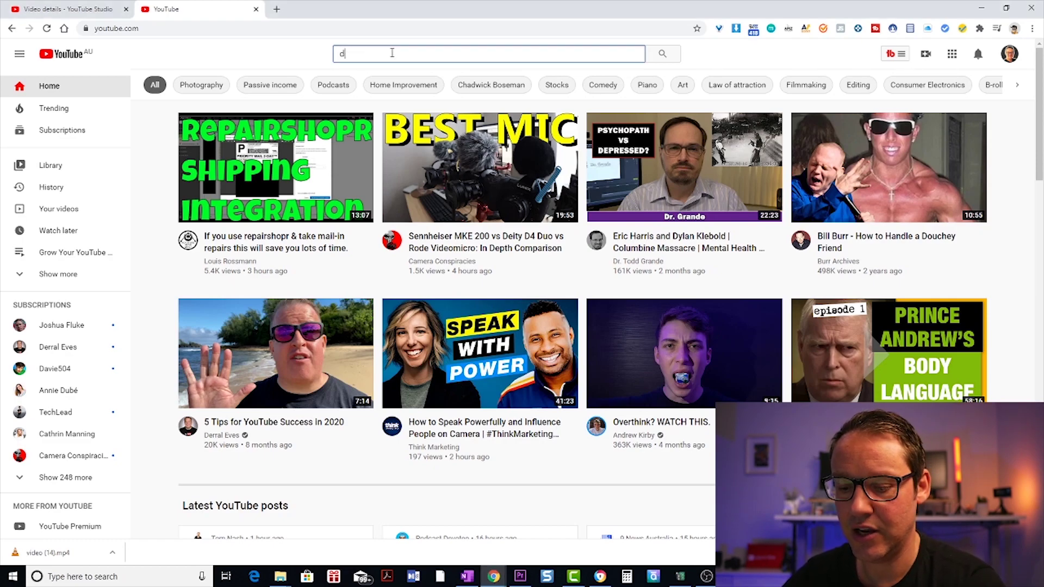
type("dog groo")
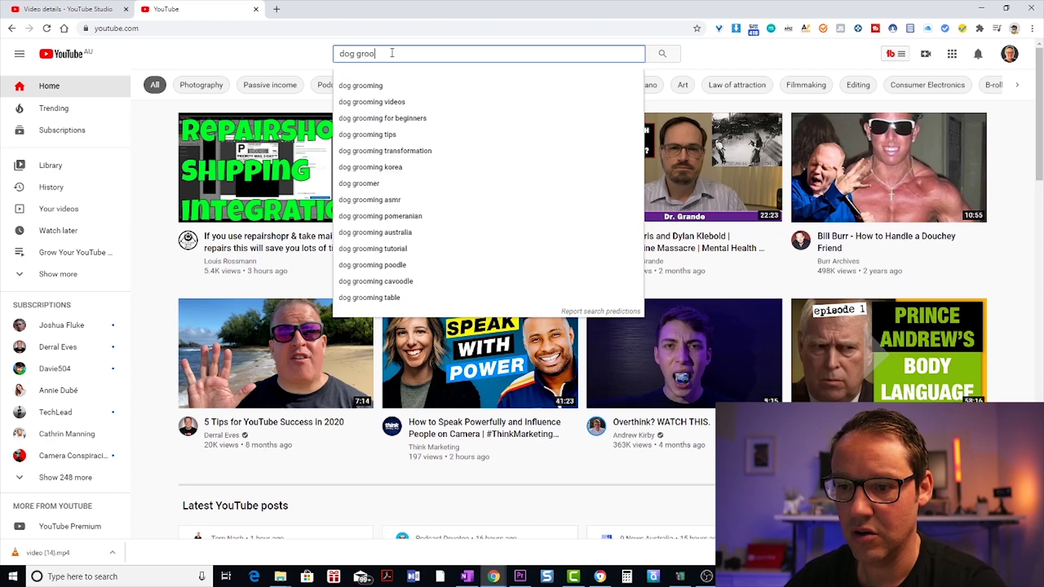
type("ming")
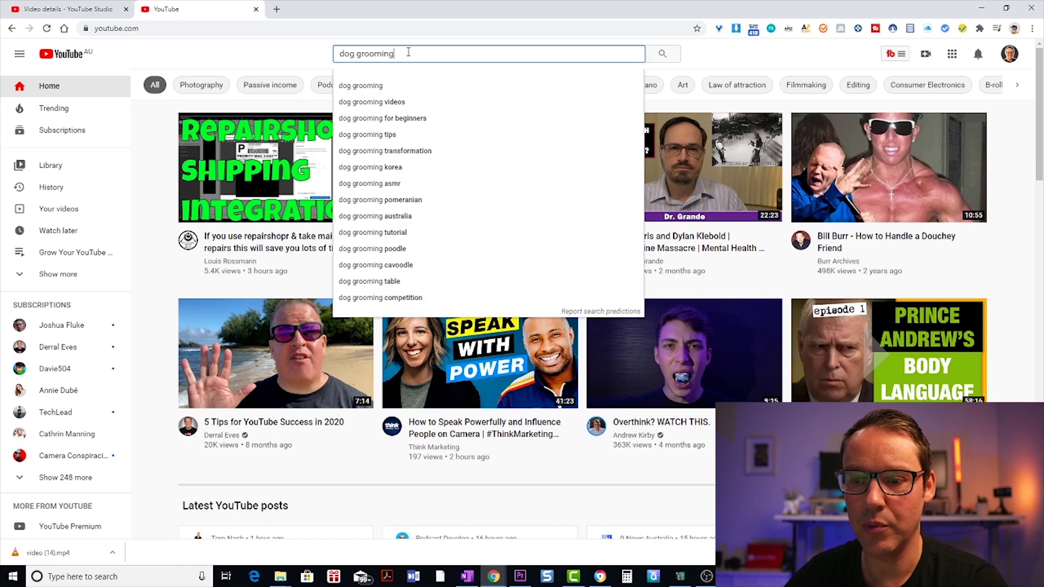
type("tips")
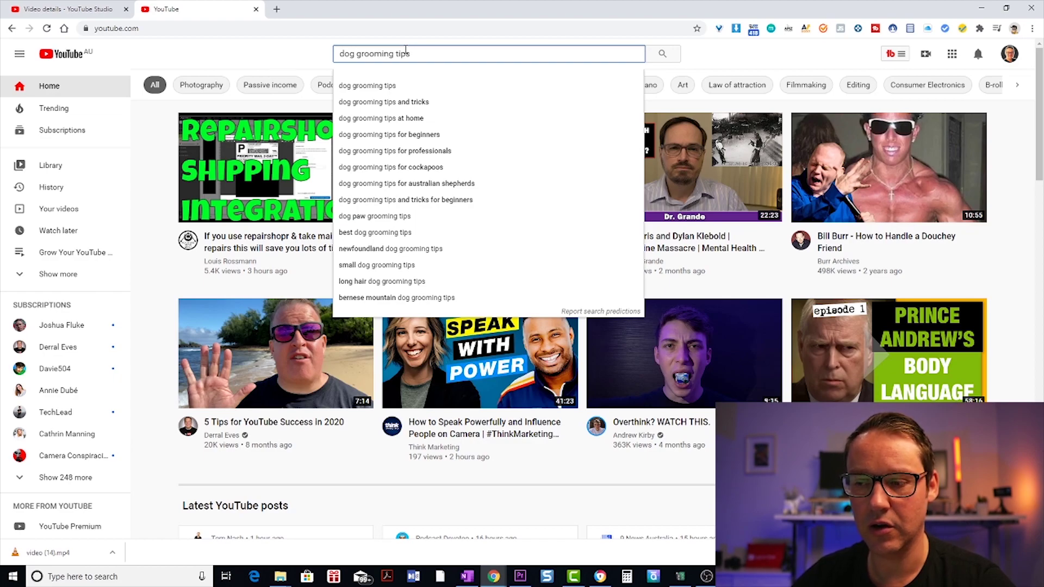
left_click(703, 54)
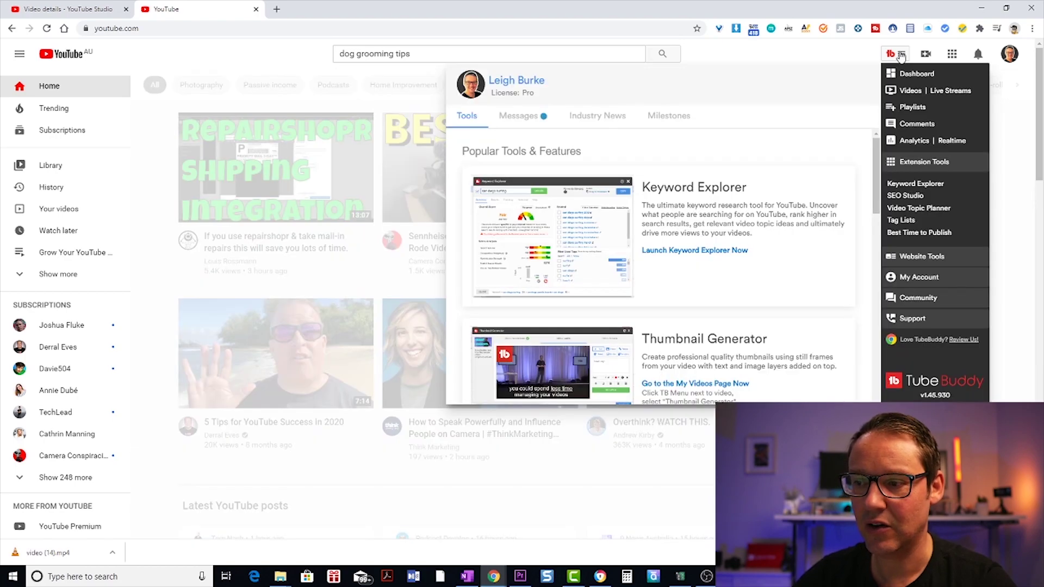
- Open TubeBuddy's Keyword Explorer and explore the keyword "dog grooming"
left_click(901, 54)
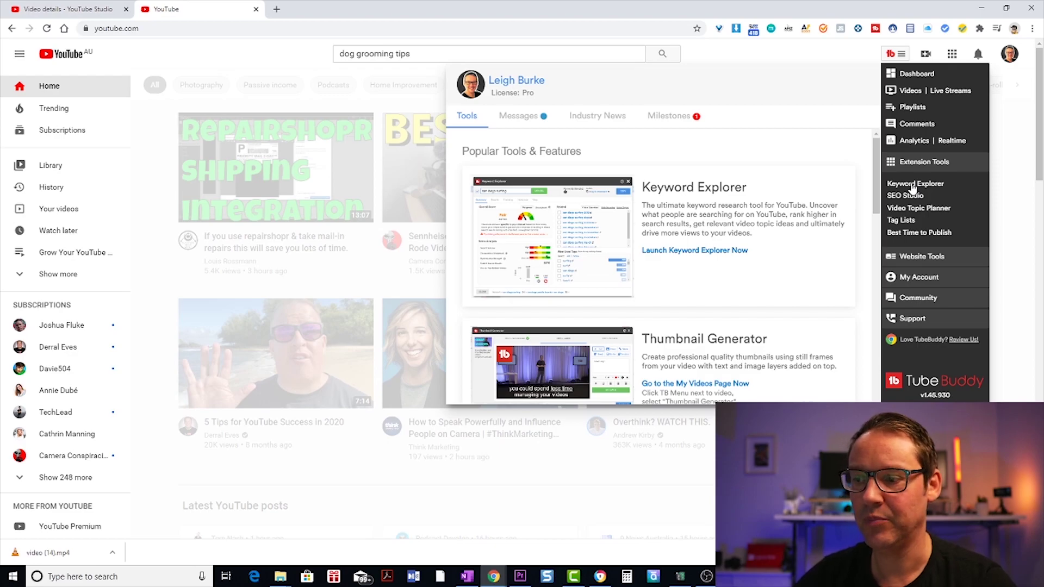
left_click(914, 185)
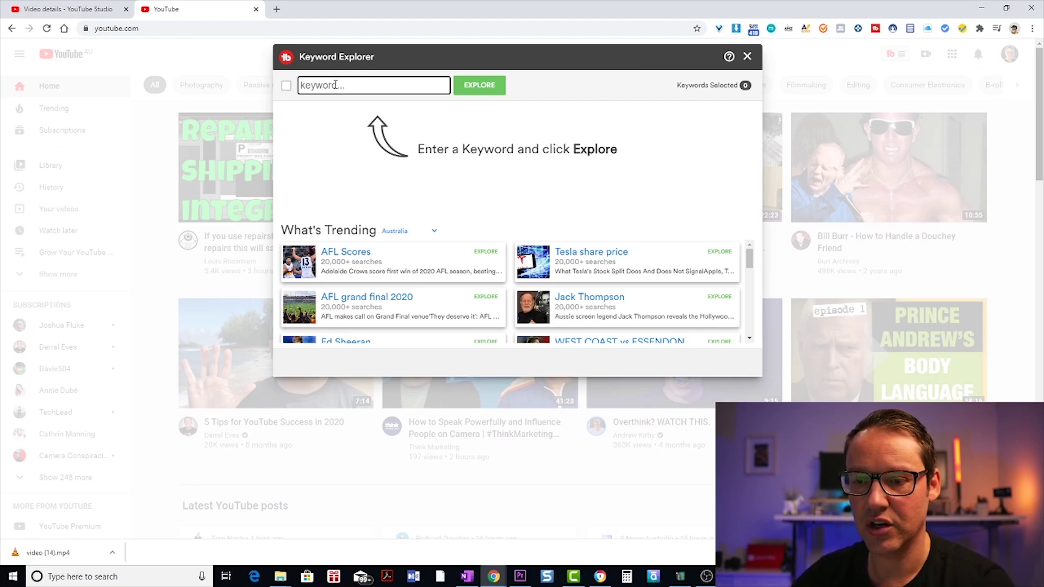
type("do")
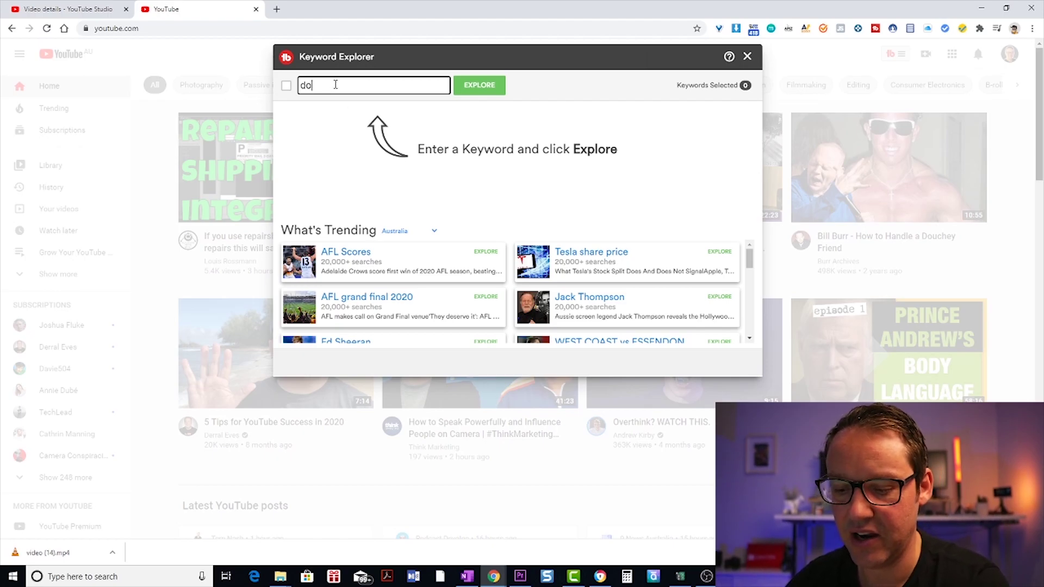
type("g grooming")
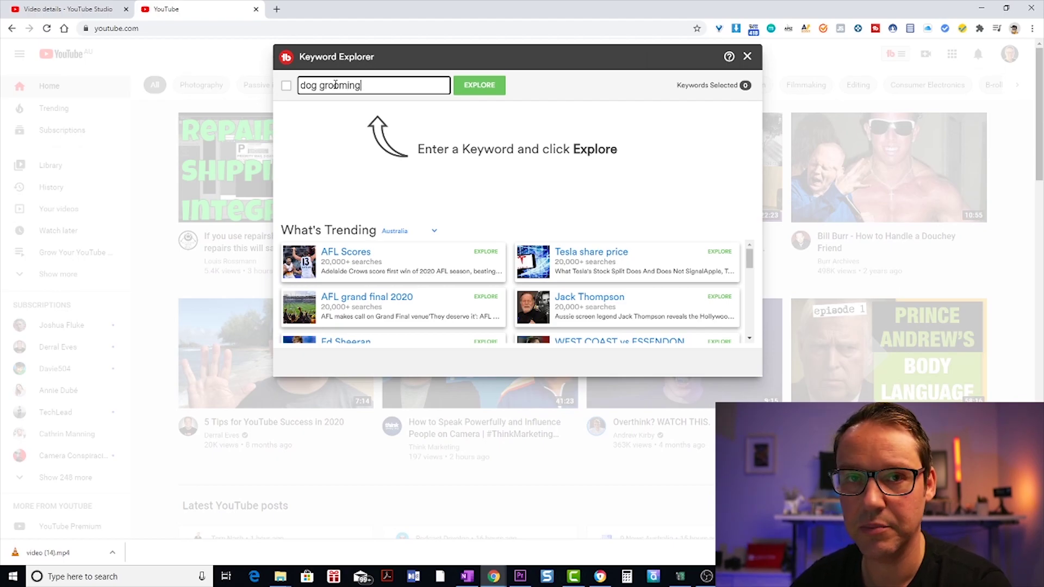
left_click(463, 81)
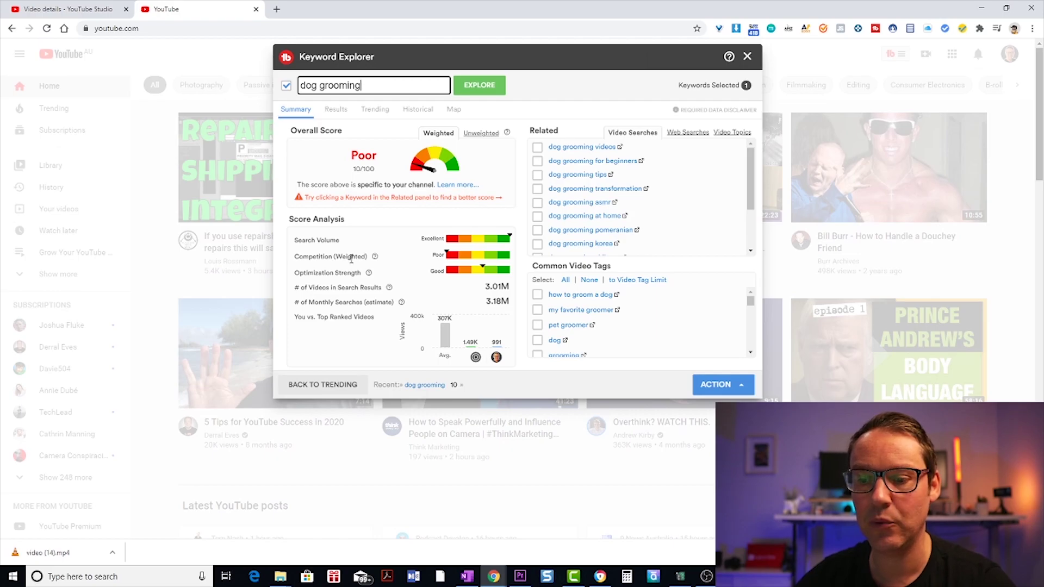
- Examine the common video tags for "dog grooming" for more specific keyword ideas
mouse_move(376, 257)
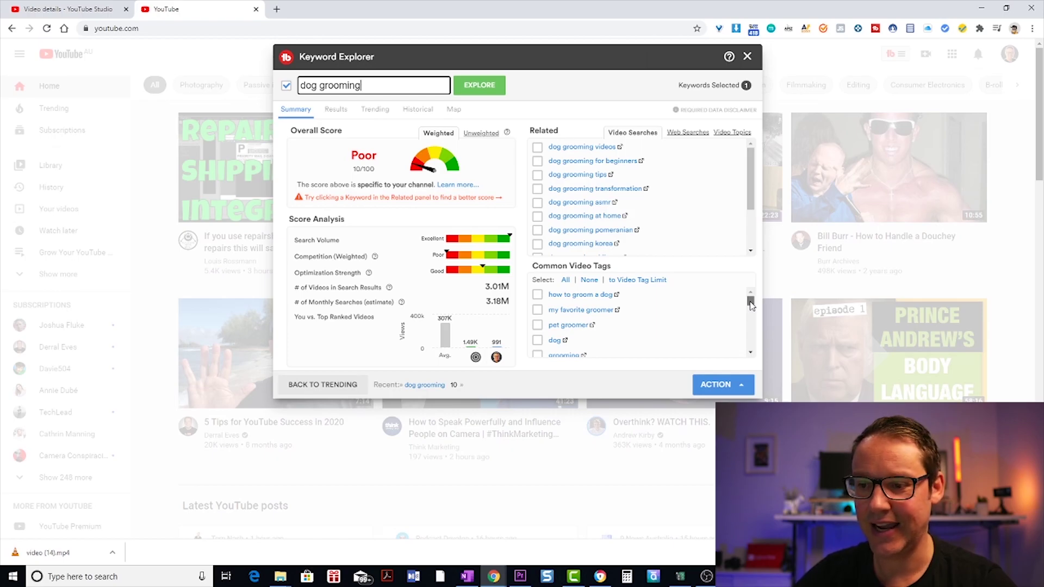
scroll(751, 305, "down", 3)
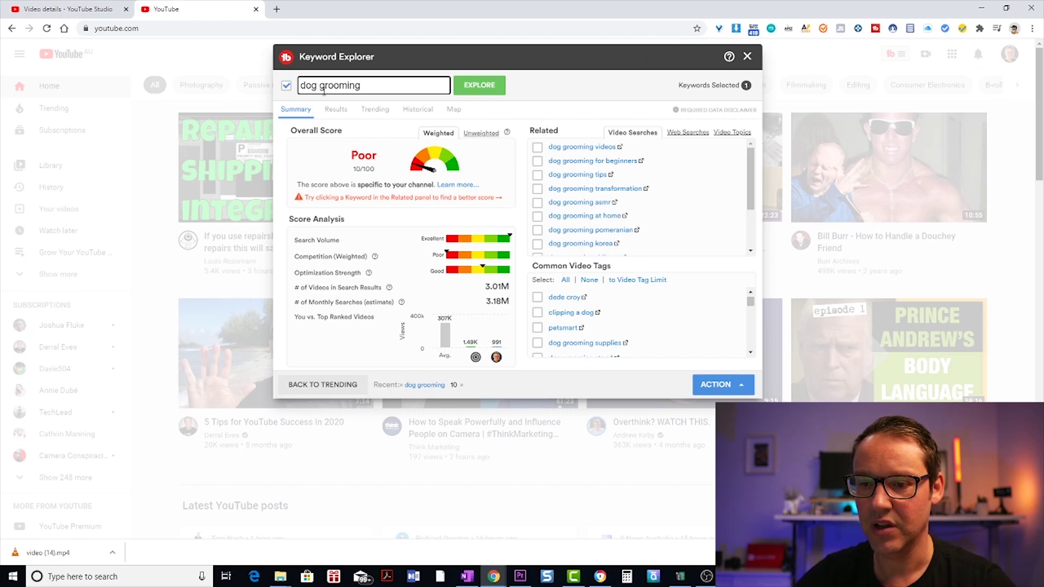
left_click(751, 355)
left_click(751, 354)
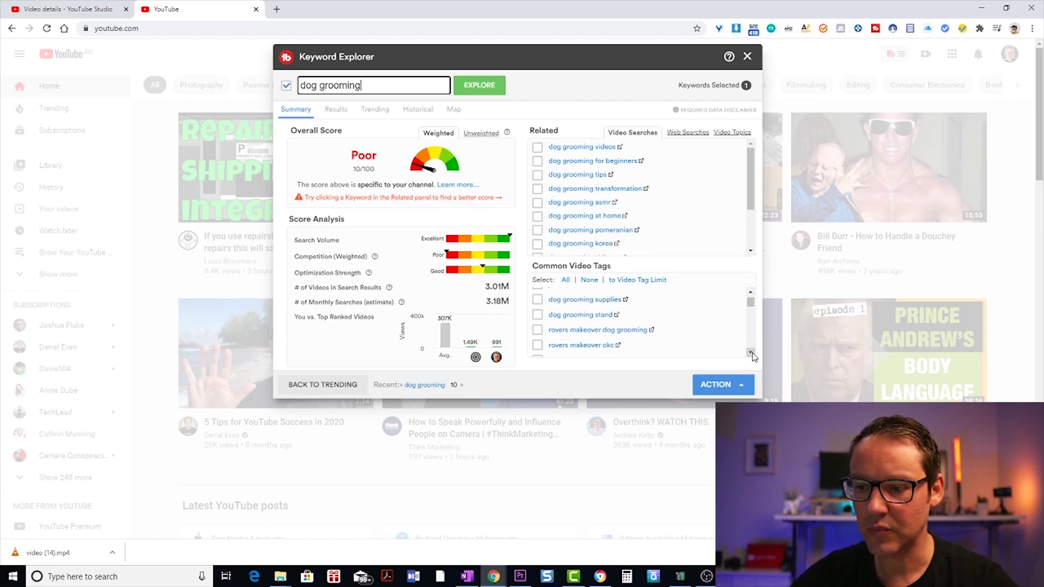
left_click(751, 354)
left_click(751, 354)
left_click(751, 354)
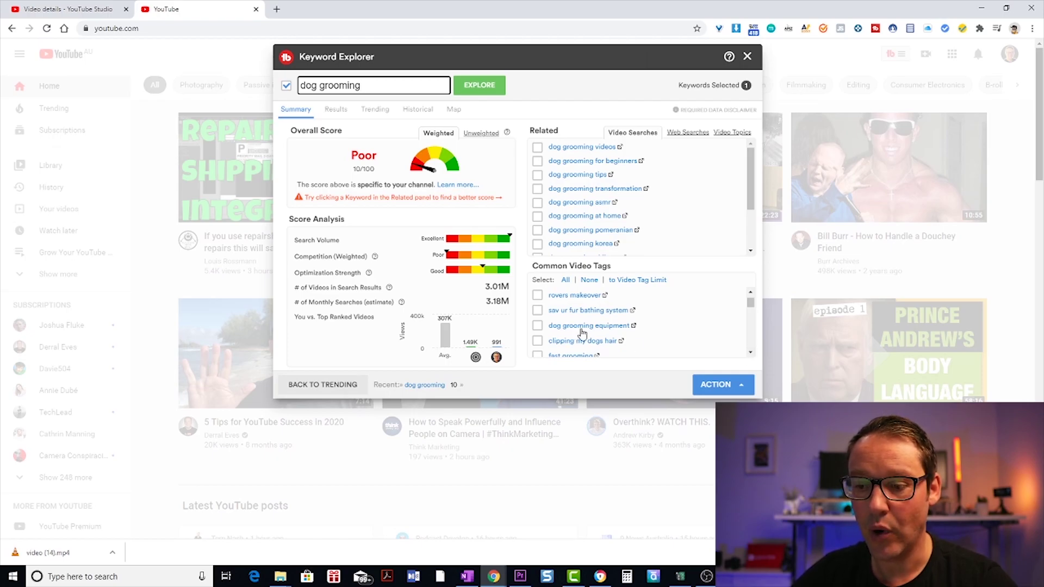
left_click(751, 354)
left_click(751, 354)
left_click(751, 354)
left_click(752, 354)
left_click(751, 354)
left_click(751, 354)
left_click(752, 354)
left_click(751, 354)
left_click(751, 355)
left_click(751, 354)
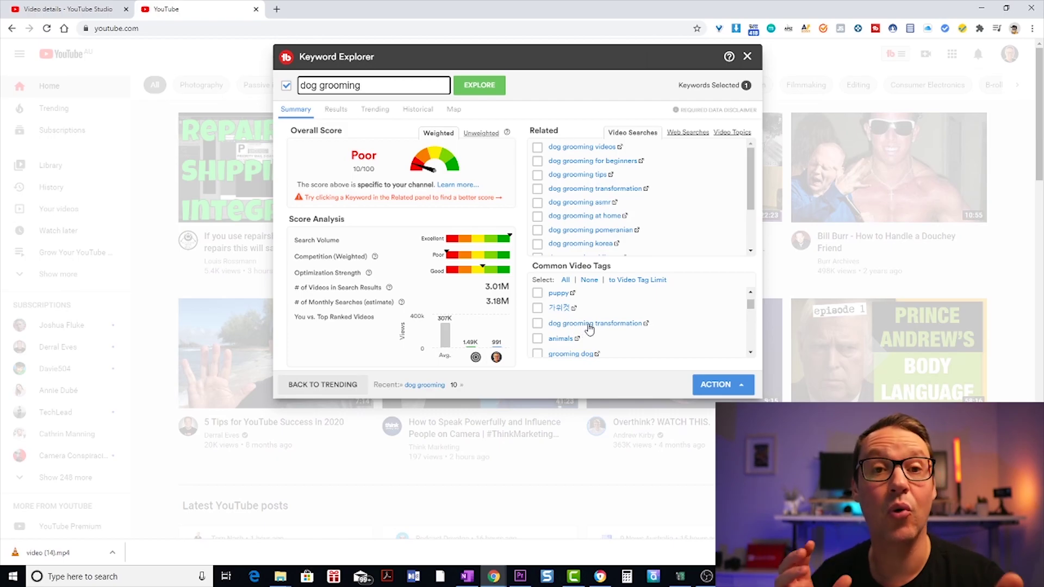
left_click(751, 354)
left_click(751, 355)
left_click(752, 354)
left_click(752, 354)
left_click(751, 354)
left_click(751, 354)
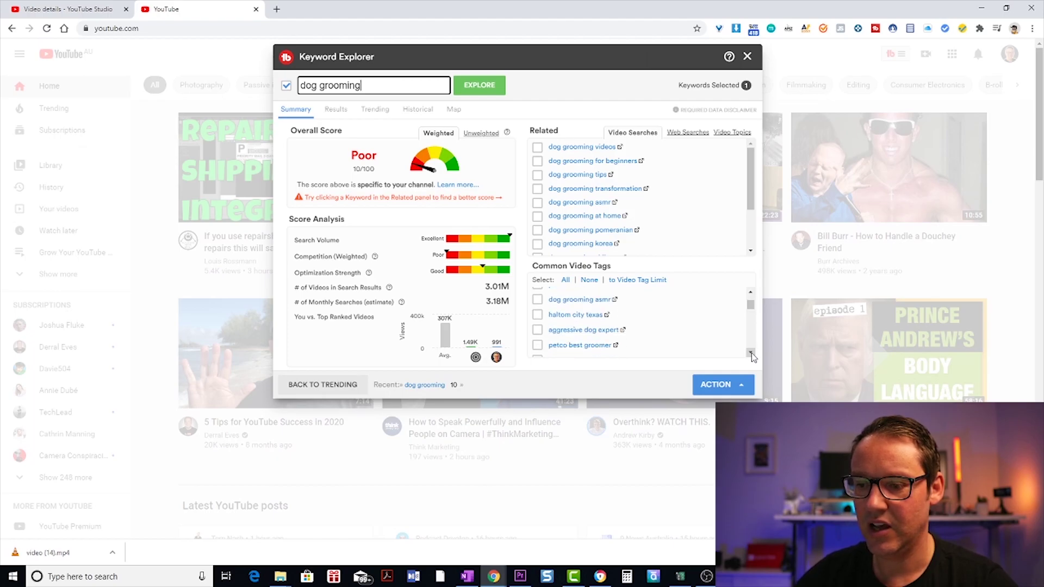
left_click(751, 354)
left_click(751, 354)
left_click(751, 354)
left_click(752, 355)
left_click(751, 354)
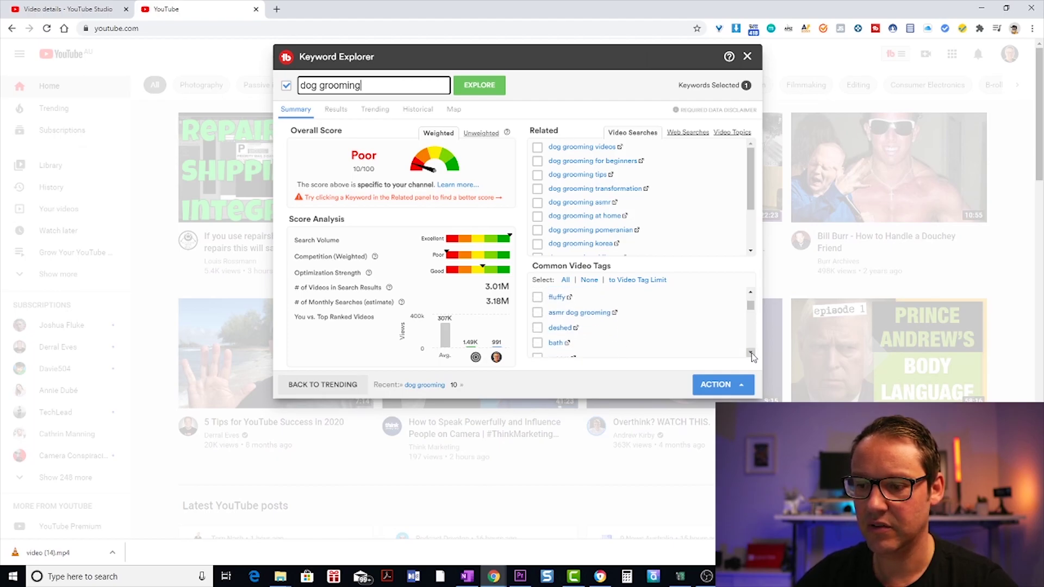
- Go back through the common video tags and explore the "dog grooming equipment" tag as a keyword
left_click(751, 293)
left_click(751, 292)
left_click(751, 293)
left_click(751, 293)
left_click(751, 293)
left_click(751, 294)
left_click(751, 293)
left_click(751, 293)
left_click(751, 294)
left_click(751, 294)
left_click(751, 294)
left_click(751, 293)
left_click(751, 293)
left_click(751, 294)
left_click(751, 294)
left_click(751, 294)
left_click(751, 293)
left_click(751, 294)
left_click(751, 294)
left_click(751, 294)
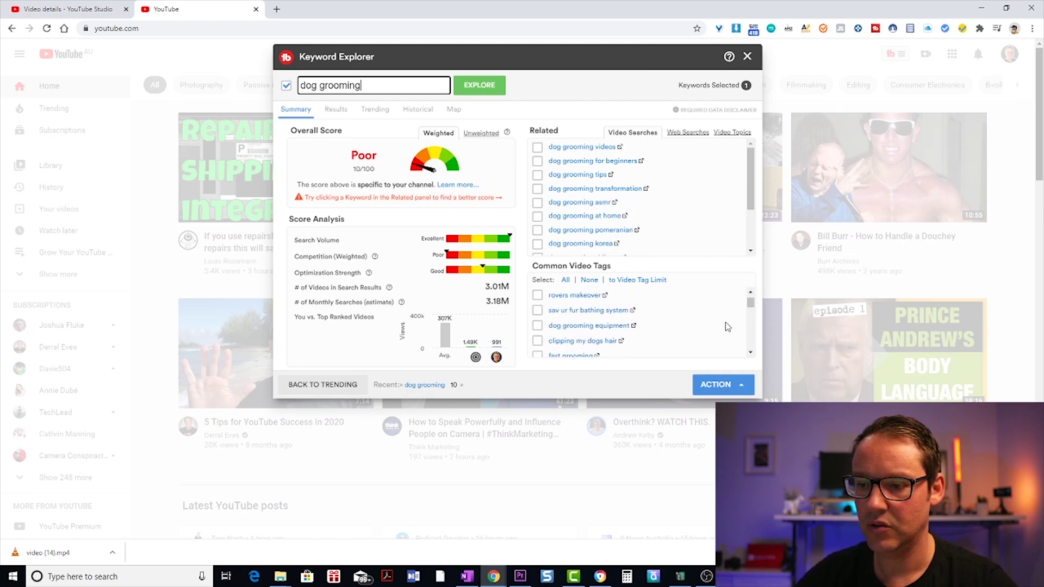
left_click(579, 328)
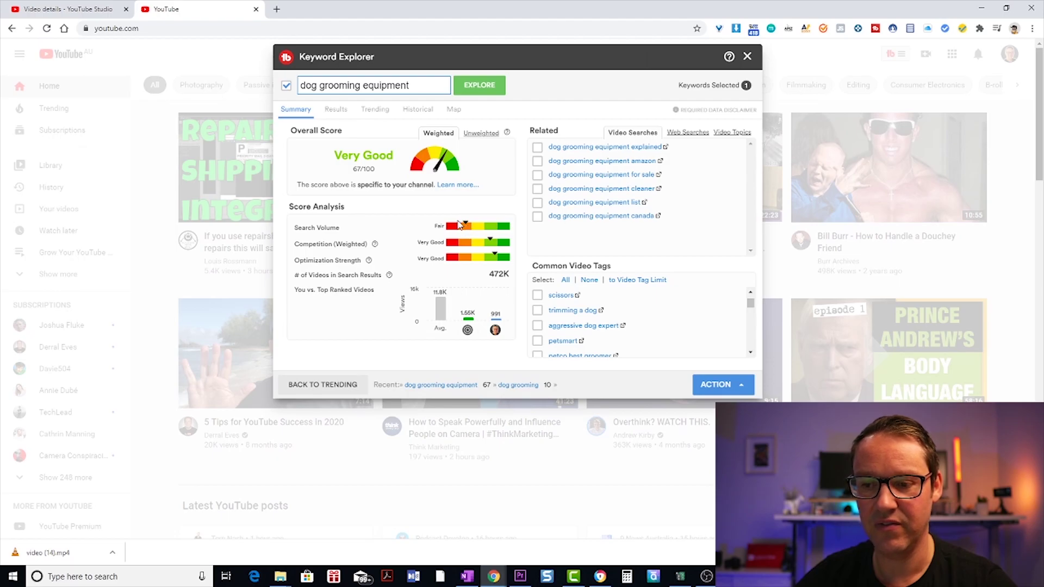
- Review the score analysis for "dog grooming equipment" and look through its common video tags for further keyword ideas
left_click_drag(298, 228, 342, 228)
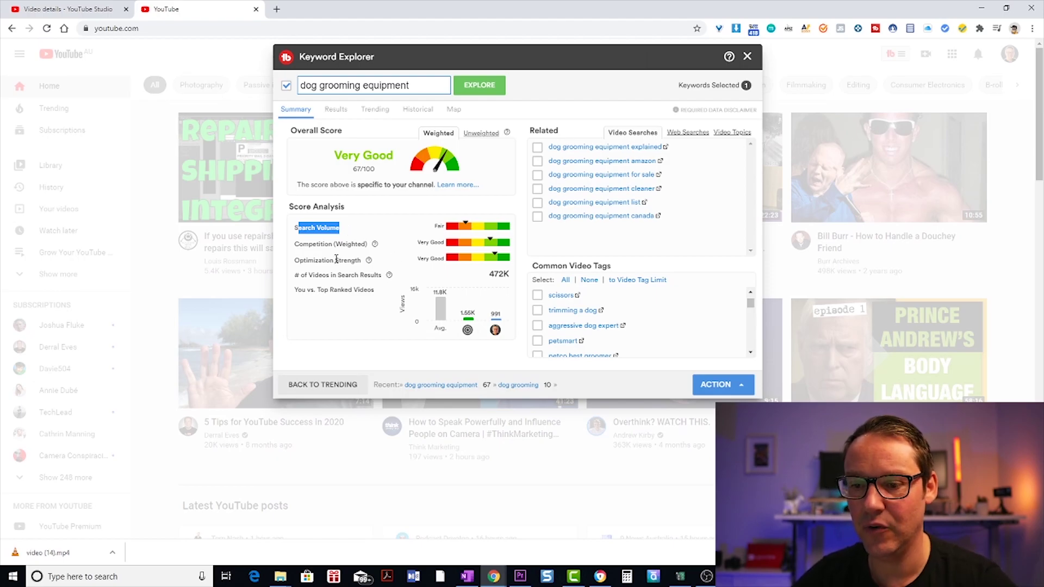
left_click(303, 245)
left_click_drag(303, 246, 364, 261)
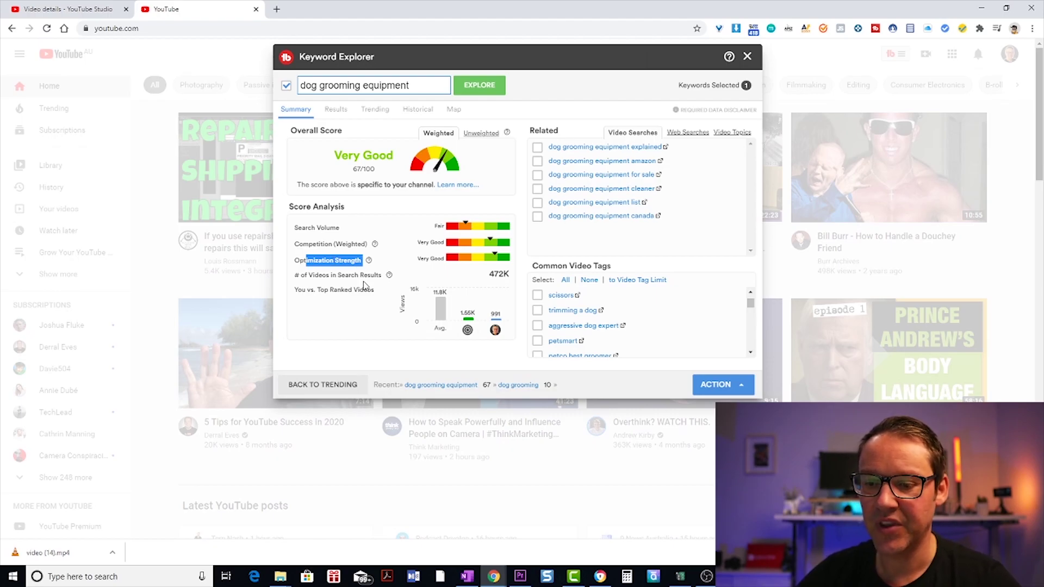
mouse_move(466, 336)
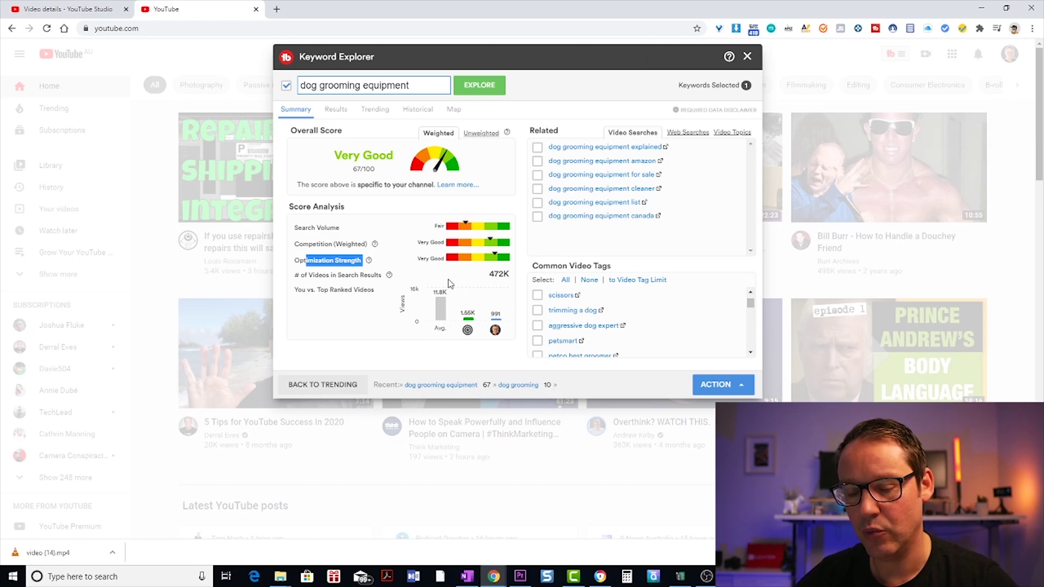
left_click(419, 87)
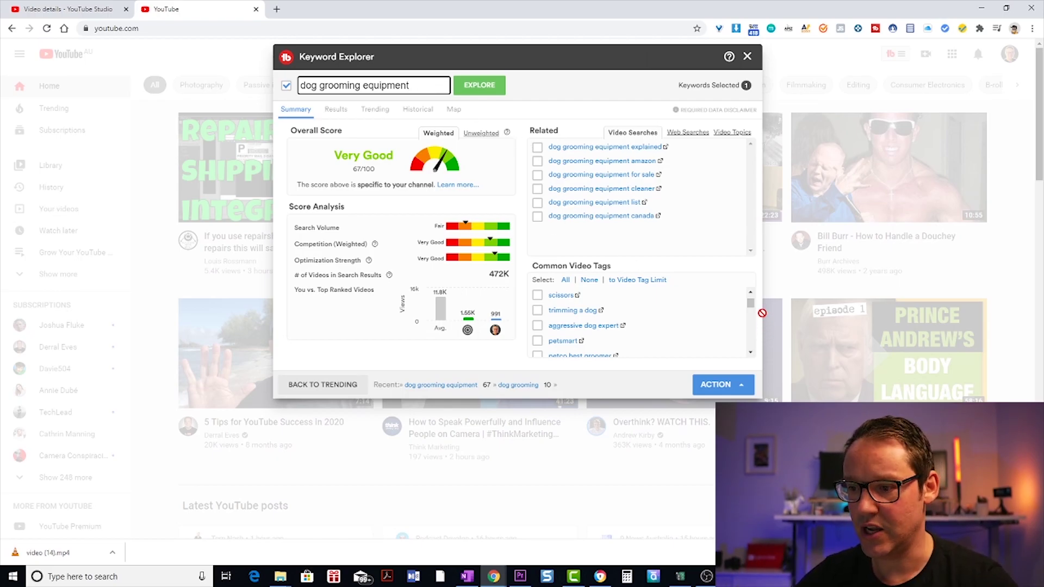
scroll(750, 307, "down", 2)
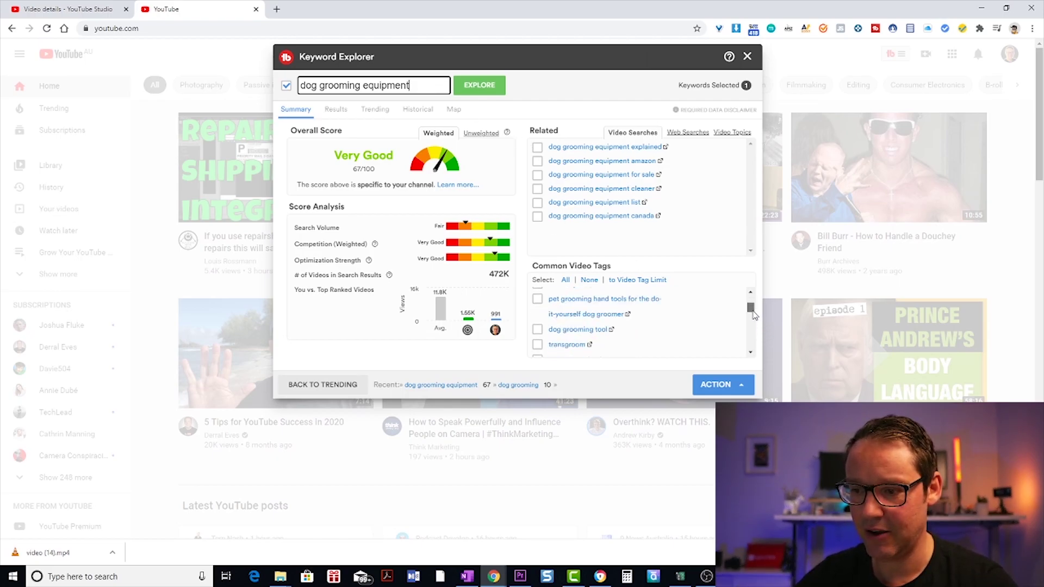
left_click(752, 354)
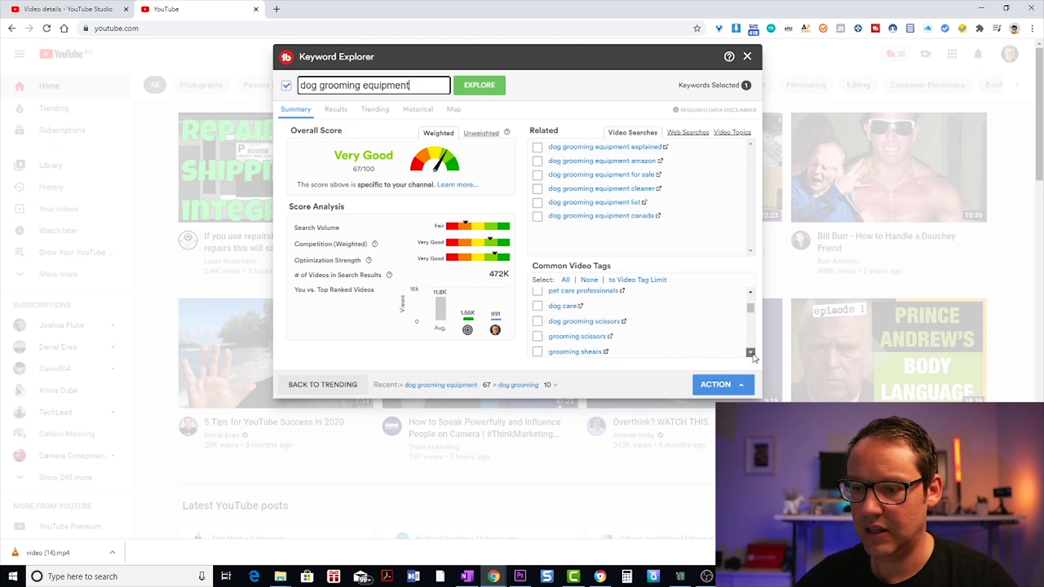
left_click(751, 354)
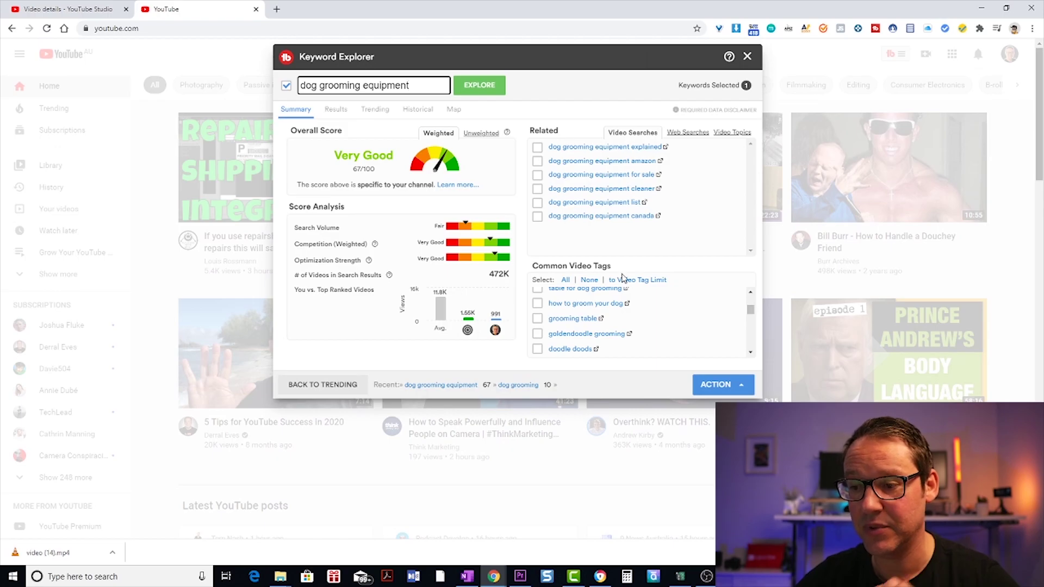
scroll(752, 353, "down", 4)
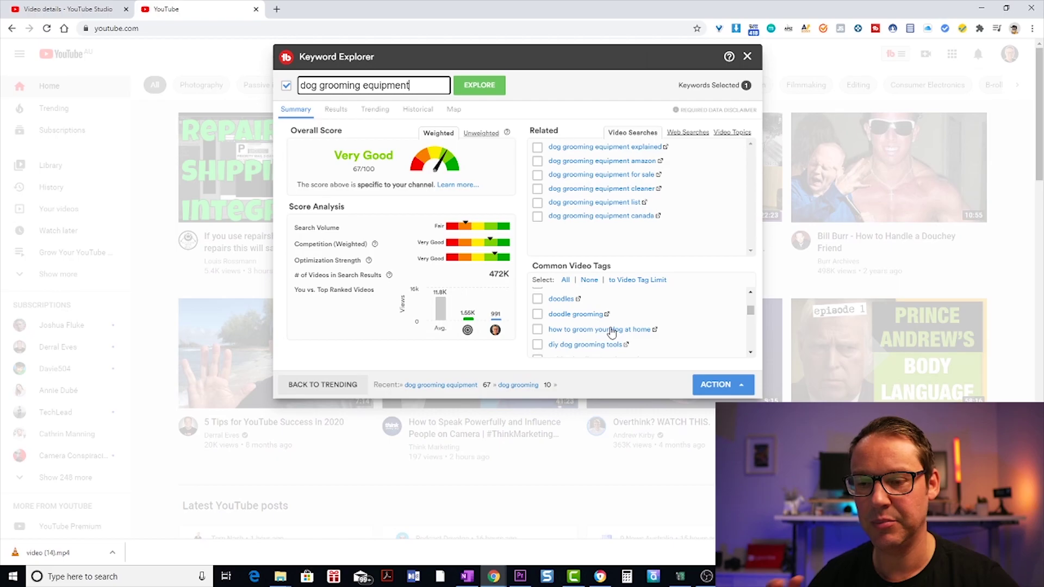
- Copy the keyword "dog grooming equipment" into a new Notepad document followed by a "|" separator, and return to the Keyword Explorer
left_click(13, 576)
left_click(373, 273)
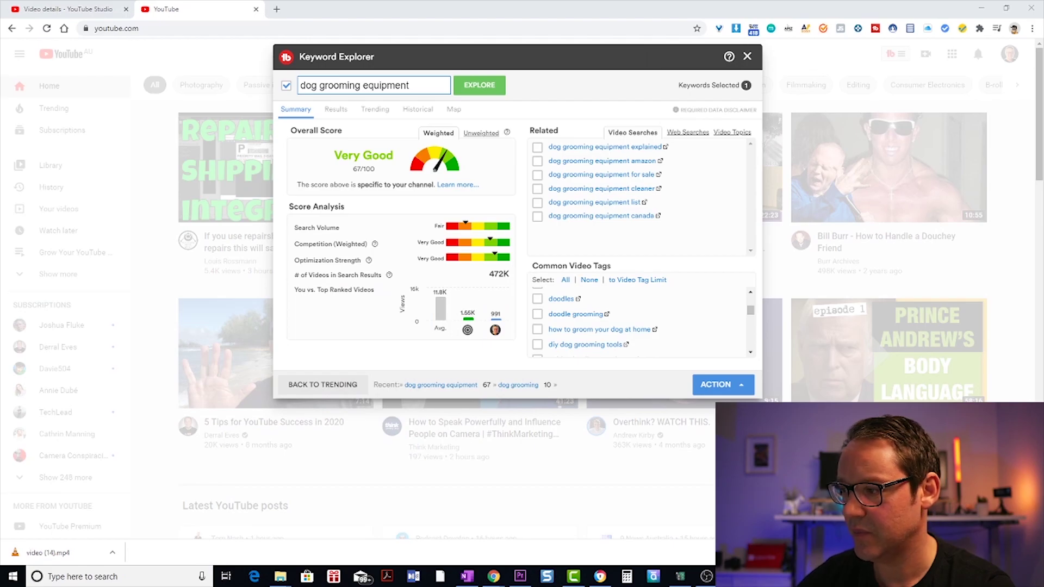
left_click_drag(968, 9, 650, 165)
left_click_drag(419, 86, 297, 85)
key("ctrl+c")
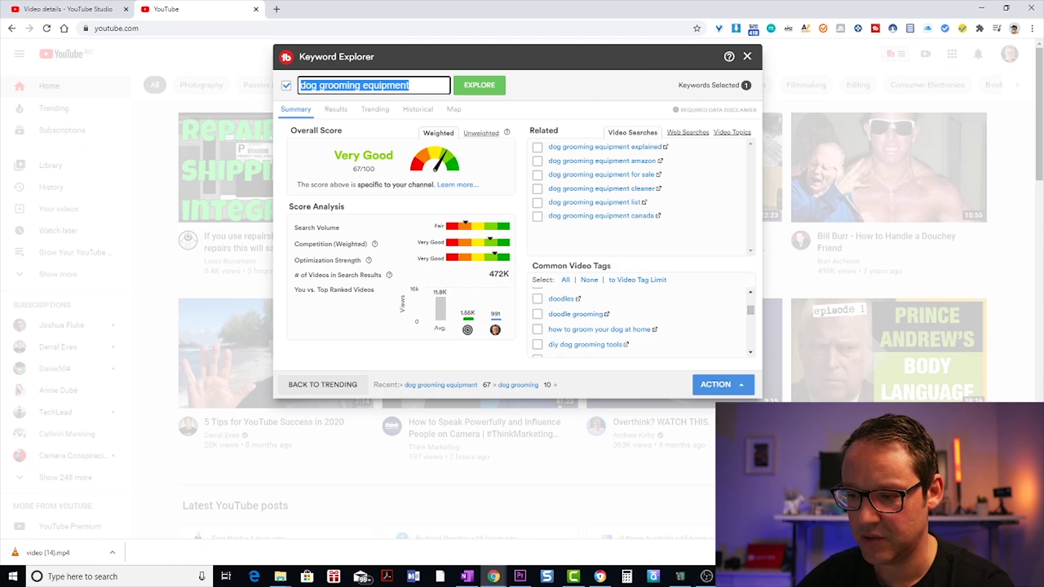
mouse_move(654, 577)
left_click(655, 531)
key("ctrl+v")
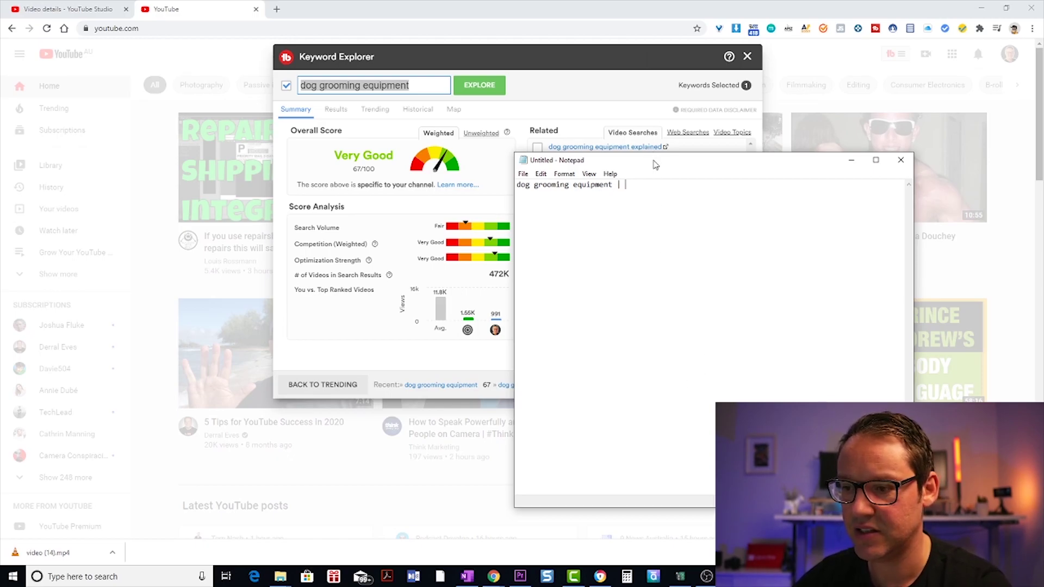
left_click_drag(655, 163, 869, 158)
left_click(1036, 142)
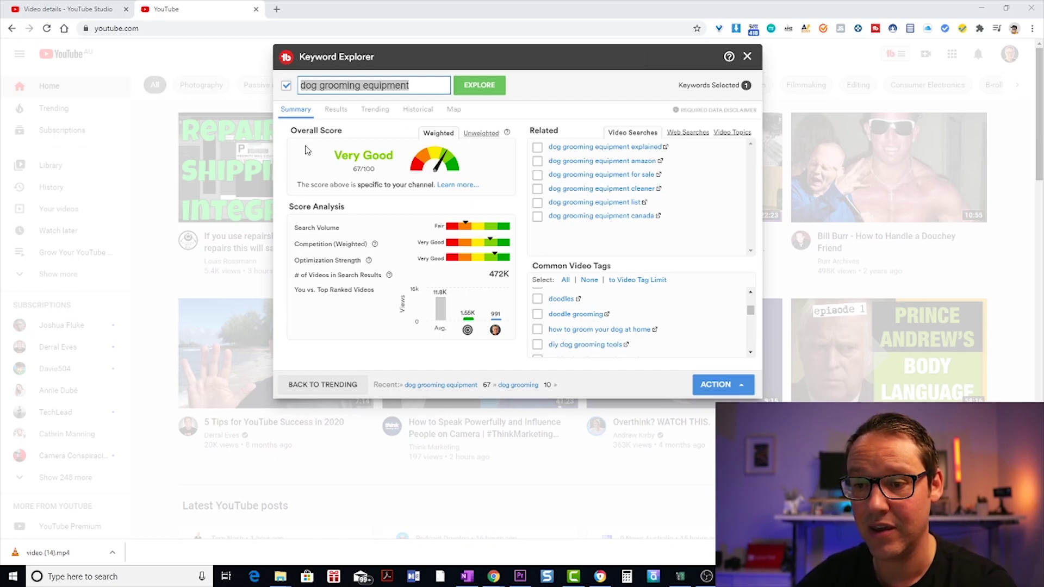
- Explore the "how to groom your dog at home" tag as a keyword and review its score
left_click(585, 337)
left_click(585, 337)
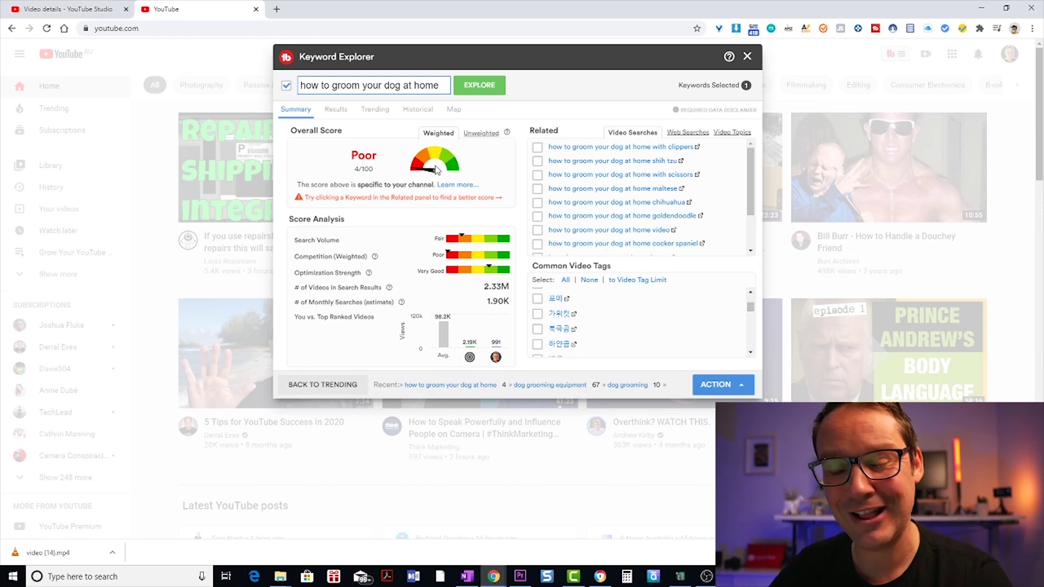
left_click(442, 85)
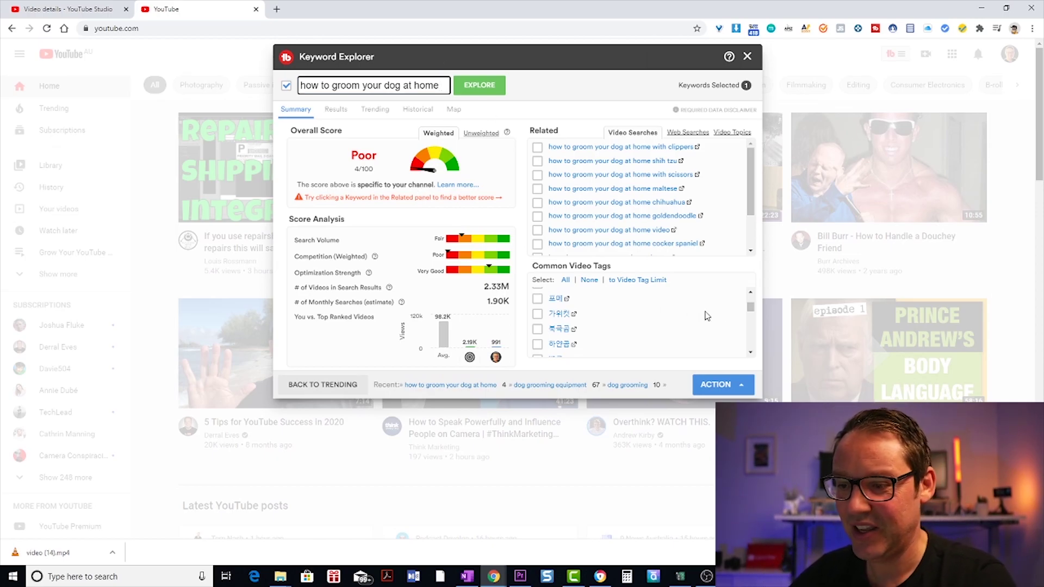
- Look through the common video tags for "how to groom your dog at home" and explore the "how to trim your dog" tag
left_click_drag(750, 308, 753, 317)
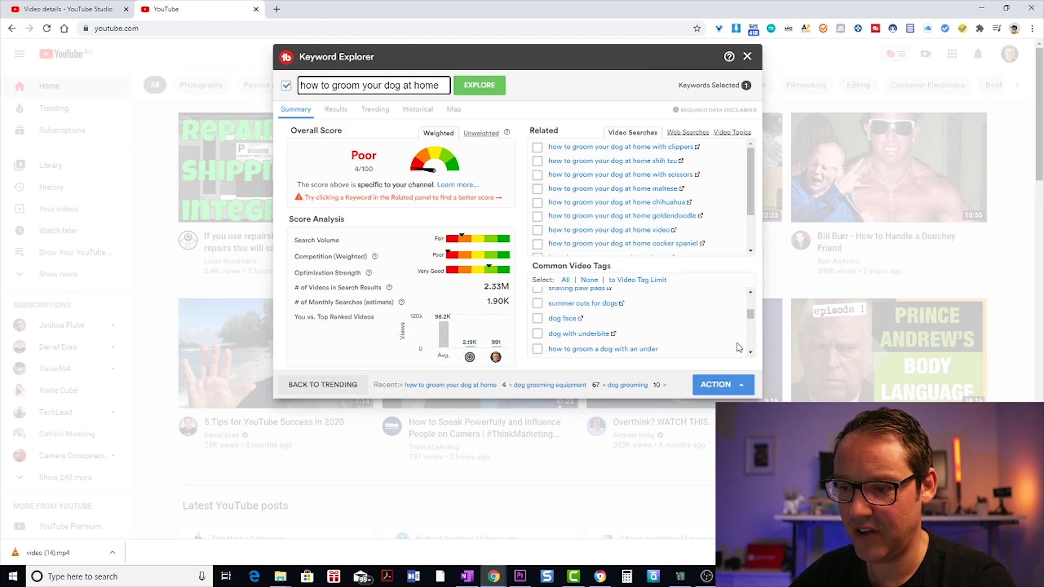
left_click(751, 353)
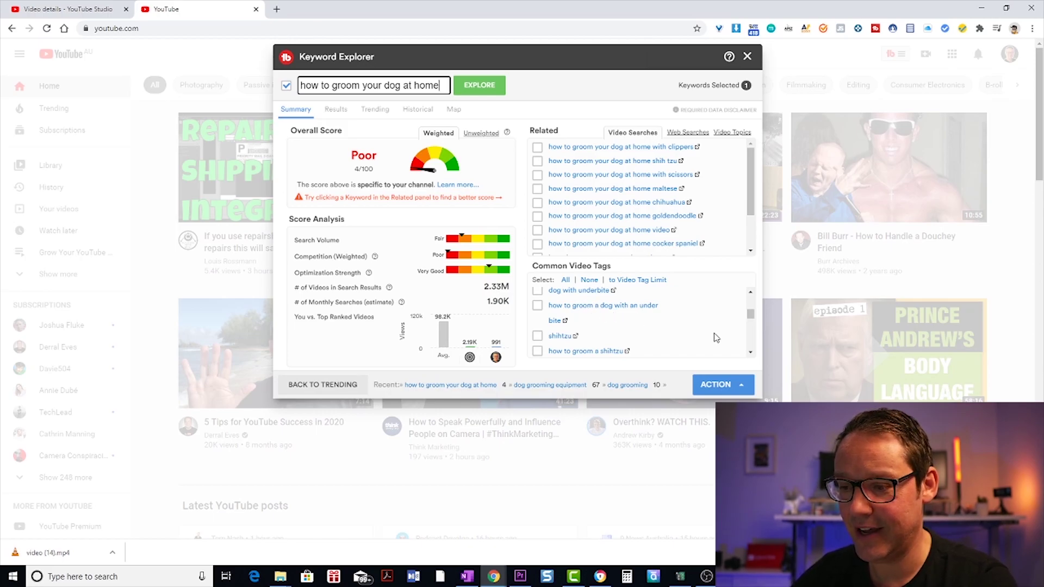
scroll(751, 354, "down", 10)
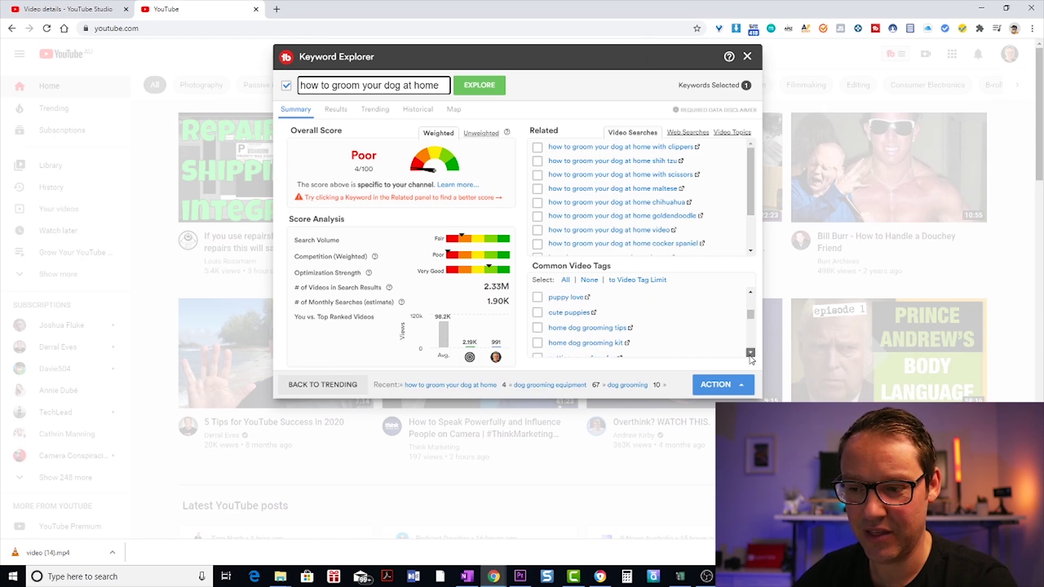
scroll(751, 357, "down", 5)
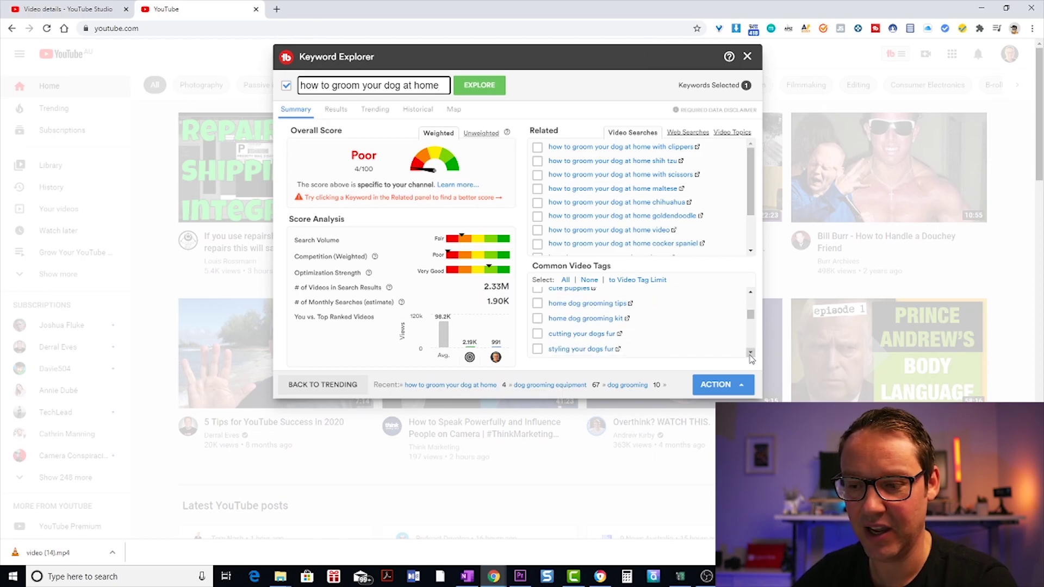
scroll(751, 357, "down", 5)
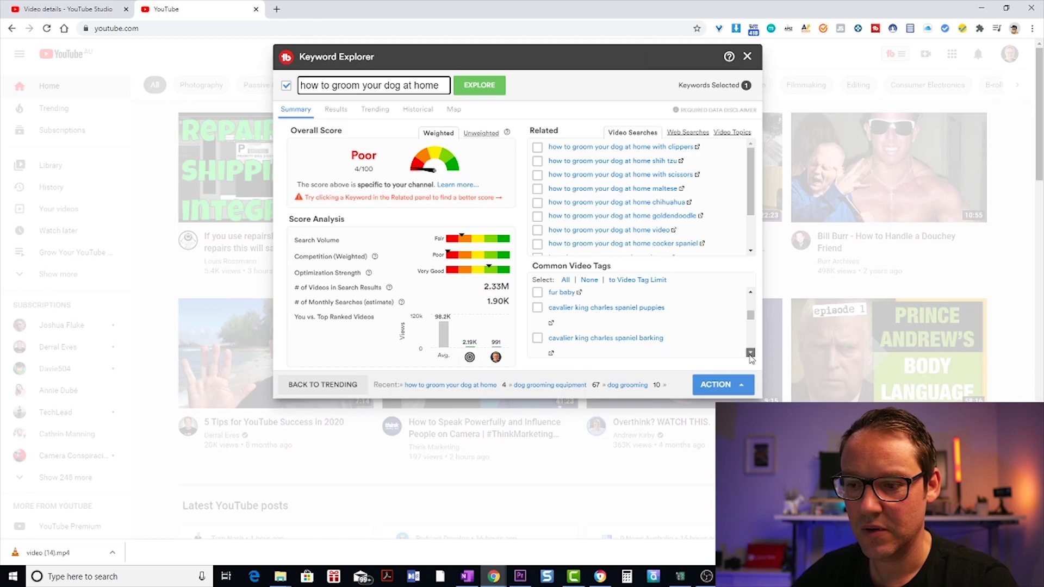
scroll(751, 354, "down", 5)
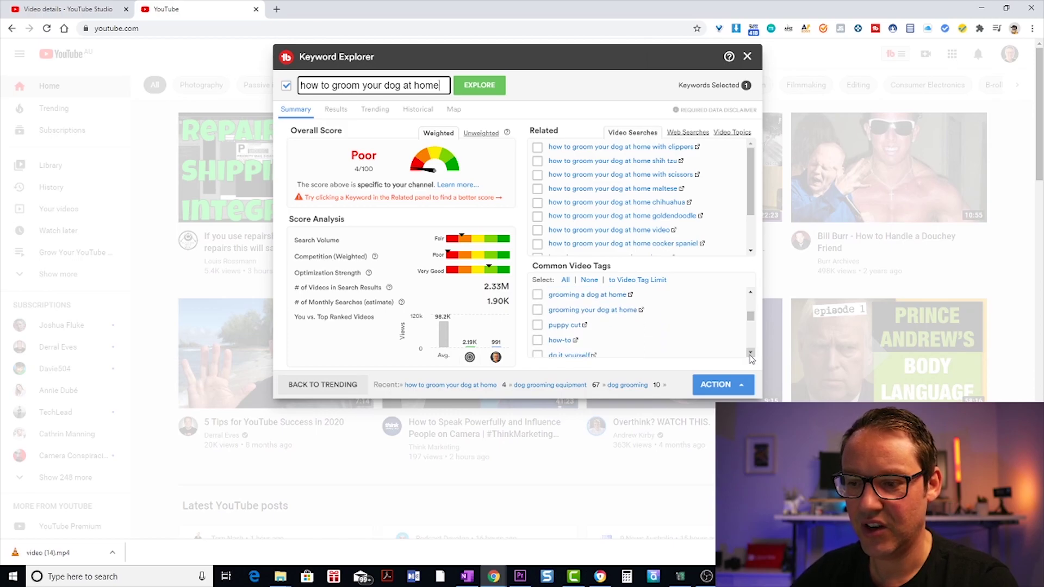
scroll(751, 357, "down", 1)
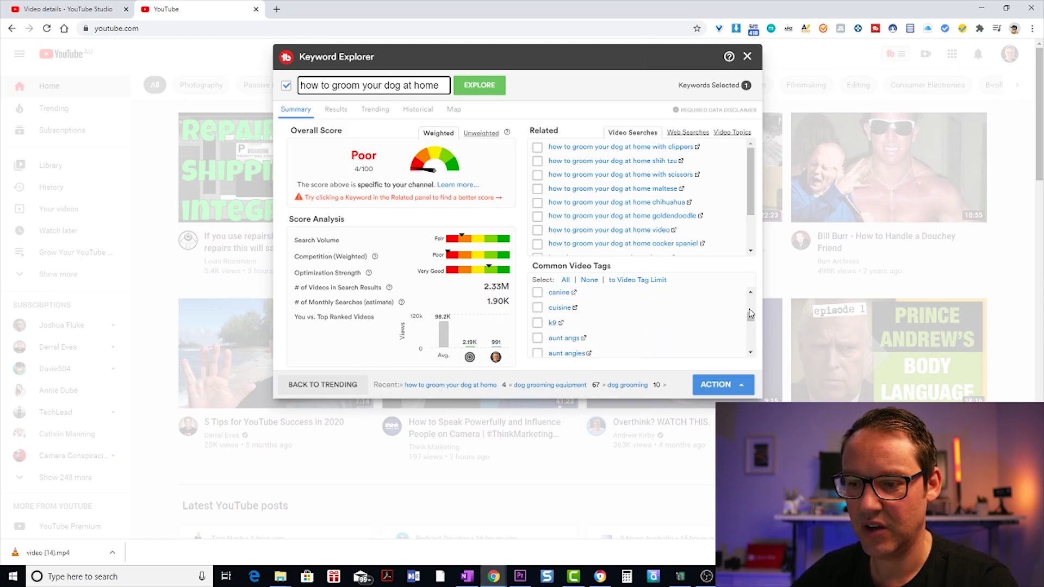
scroll(751, 296, "up", 5)
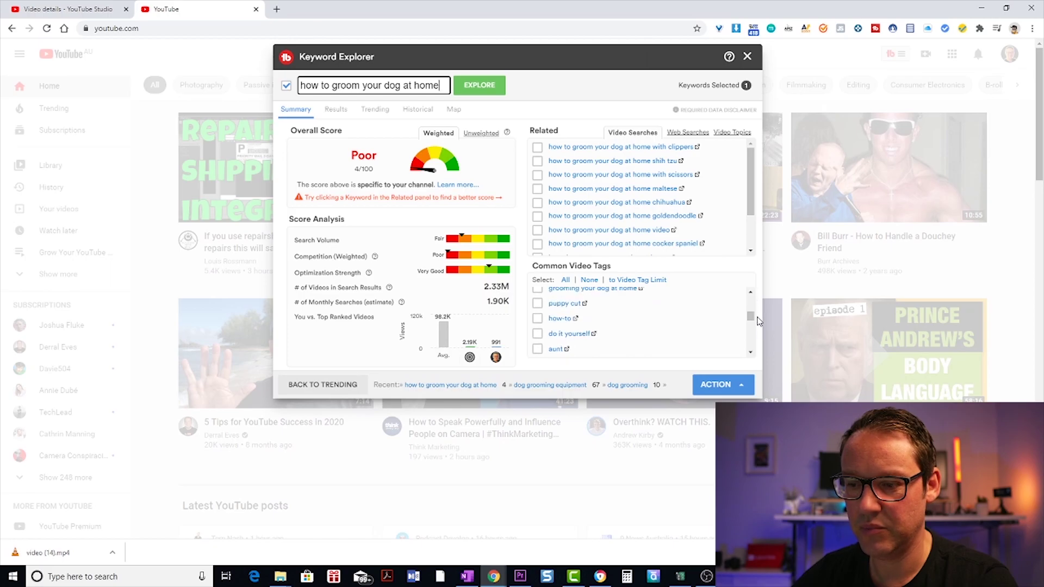
left_click(751, 353)
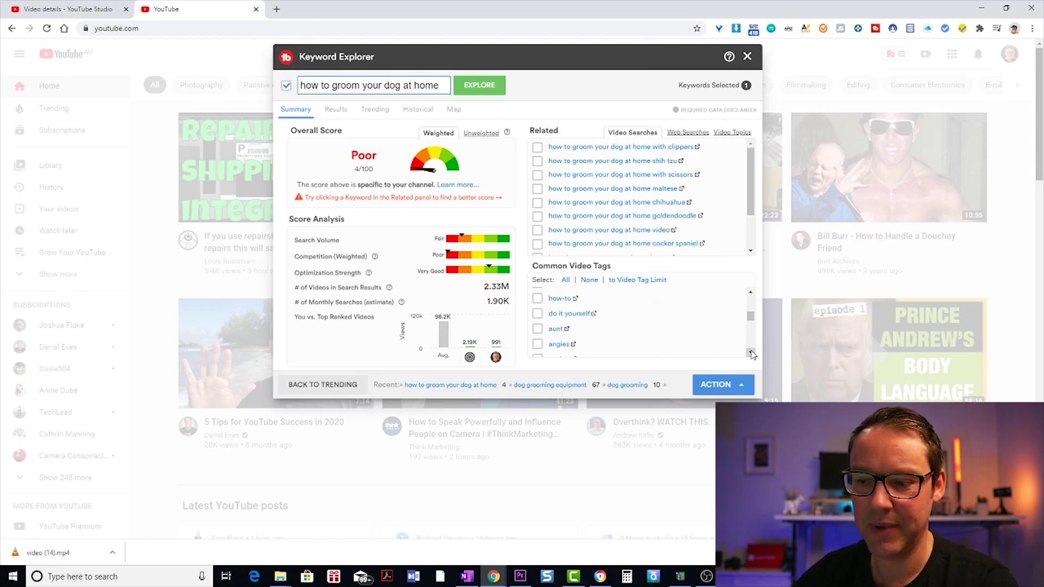
left_click_drag(751, 352, 752, 354)
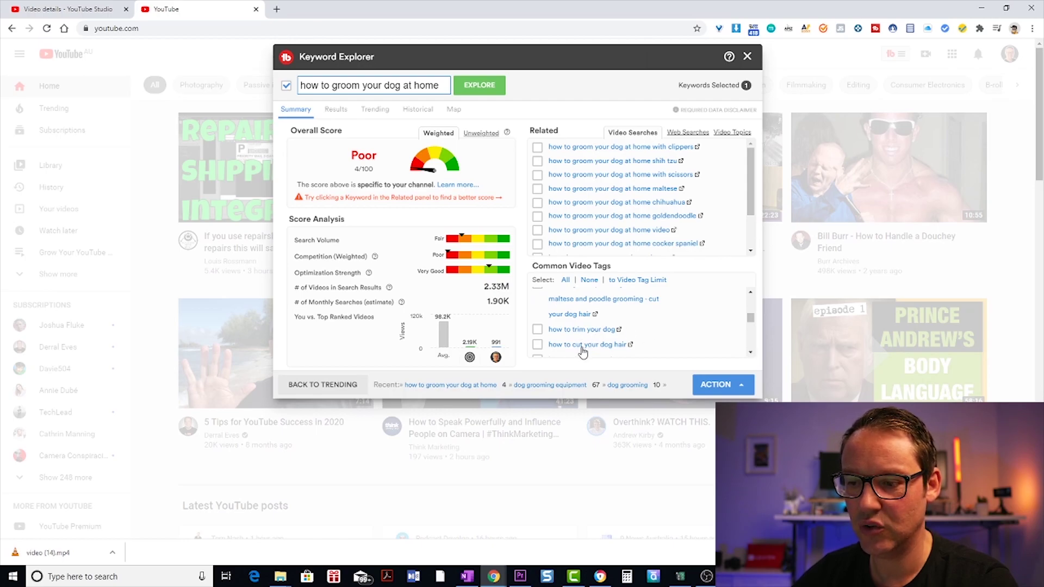
left_click(579, 329)
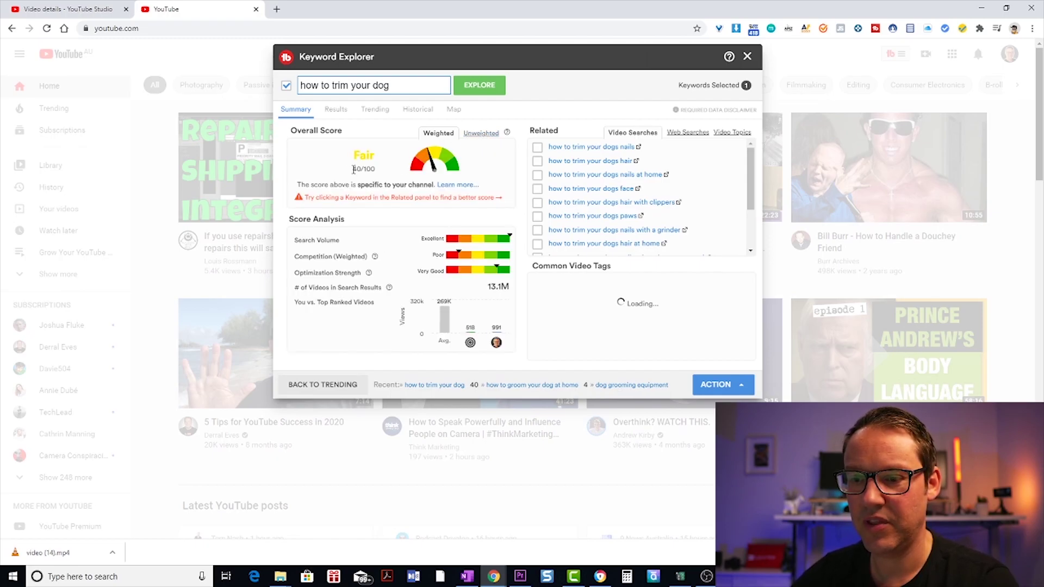
- Check the common video tags for "how to trim your dog", then explore the keyword "how to groom your dog" instead
scroll(753, 331, "down", 3)
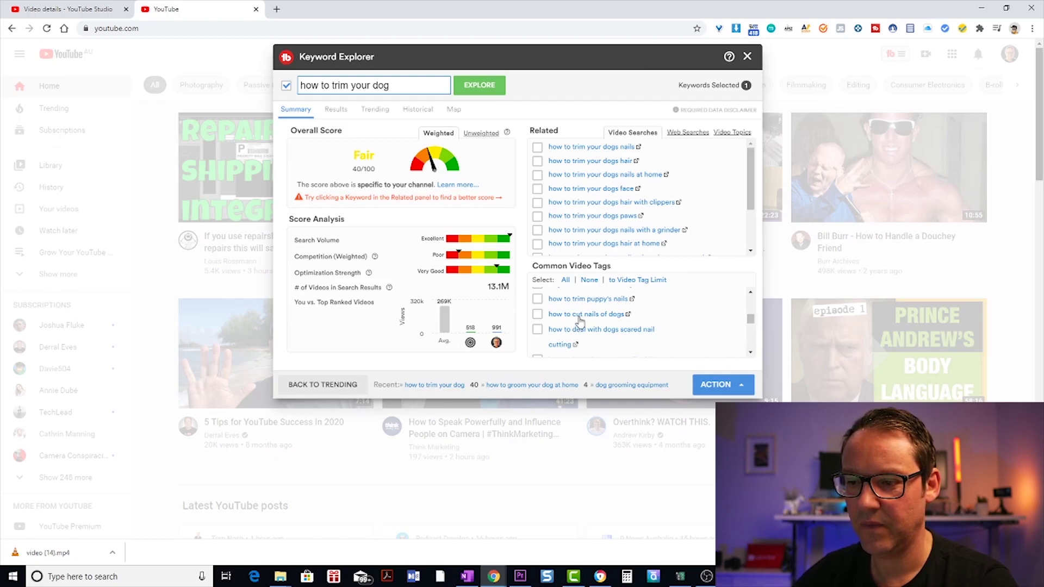
left_click(752, 293)
left_click(751, 292)
scroll(755, 297, "down", 5)
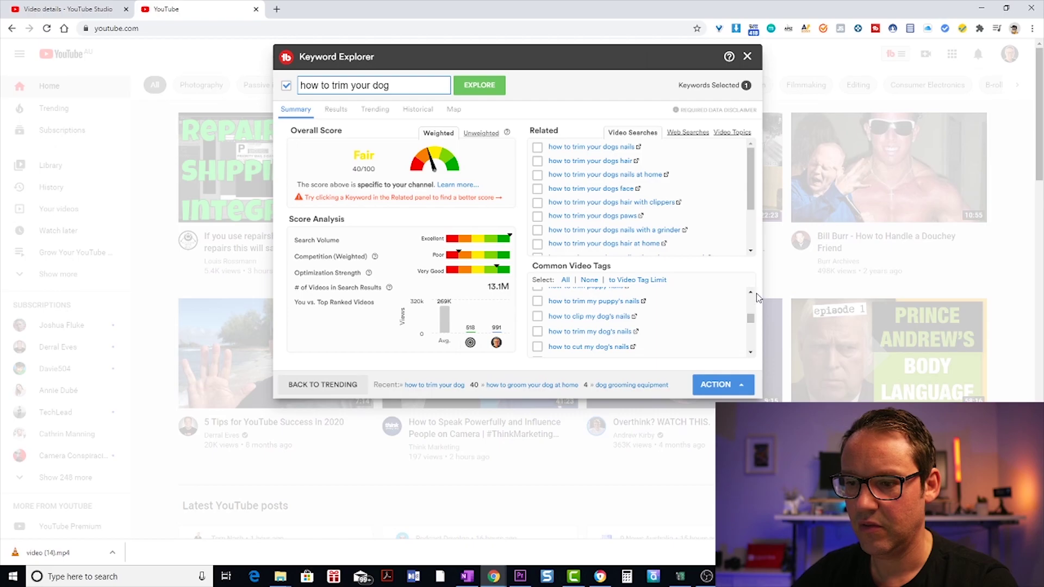
left_click_drag(392, 85, 343, 87)
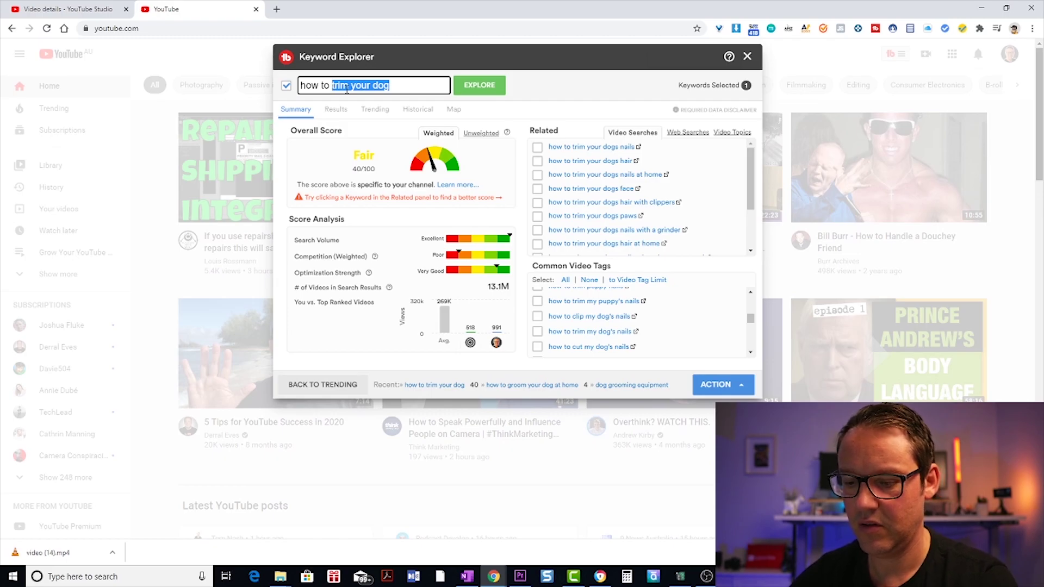
type("groom your dog")
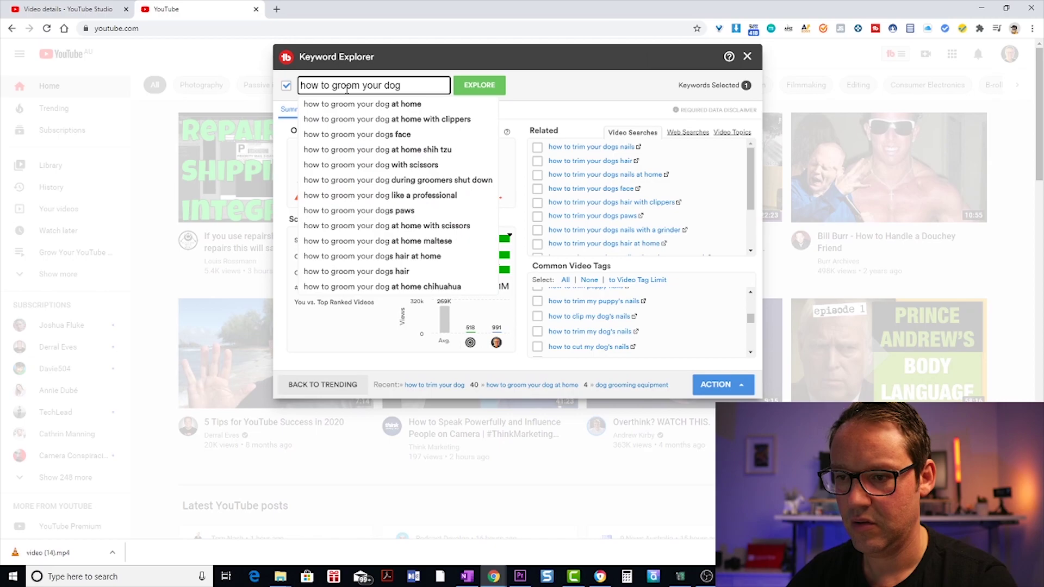
key("Return")
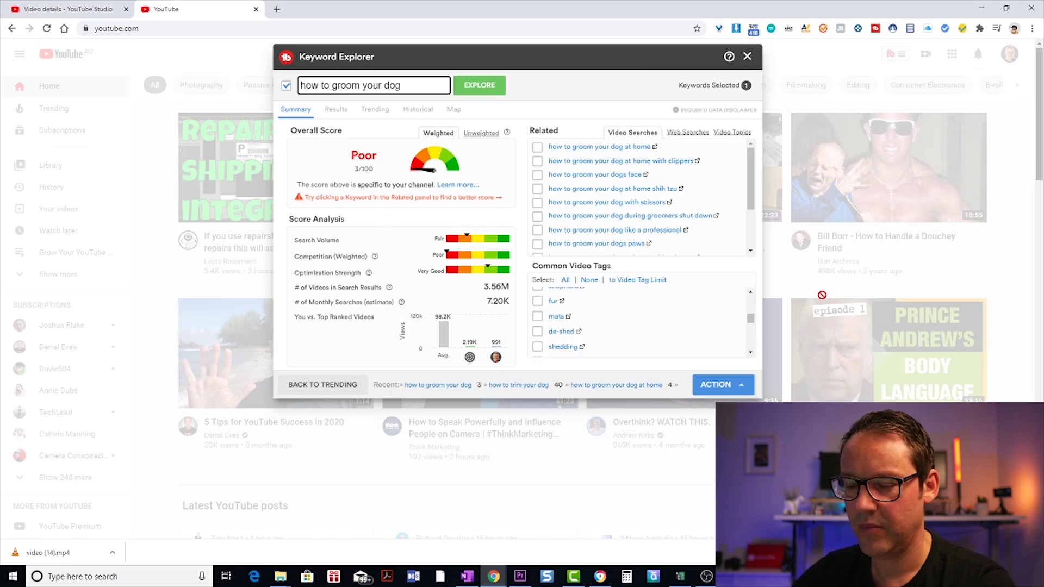
- Find the "how to trim your corgi" tag among the common video tags and explore it as a keyword
left_click_drag(751, 319, 754, 325)
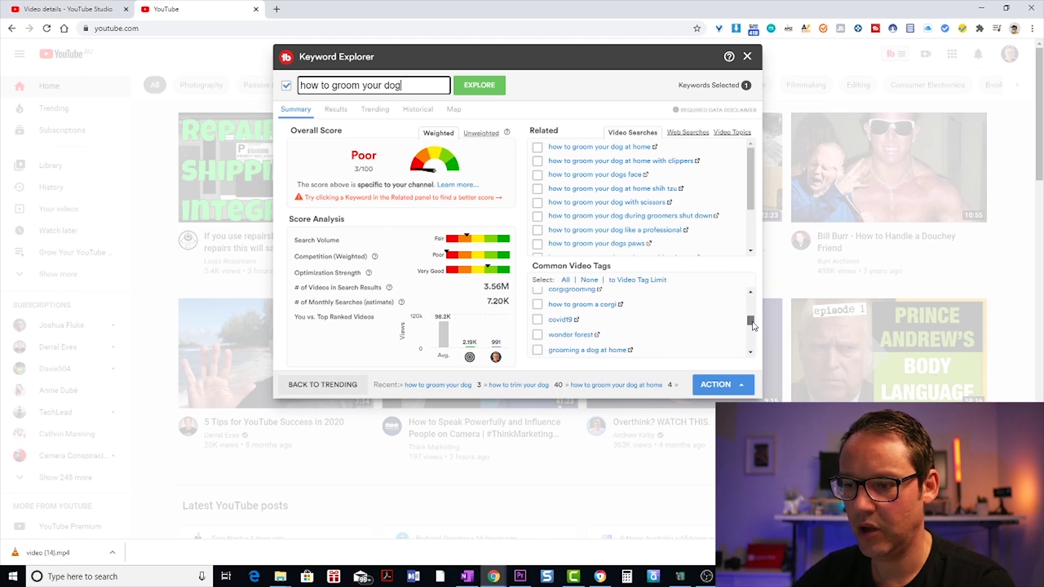
left_click(750, 352)
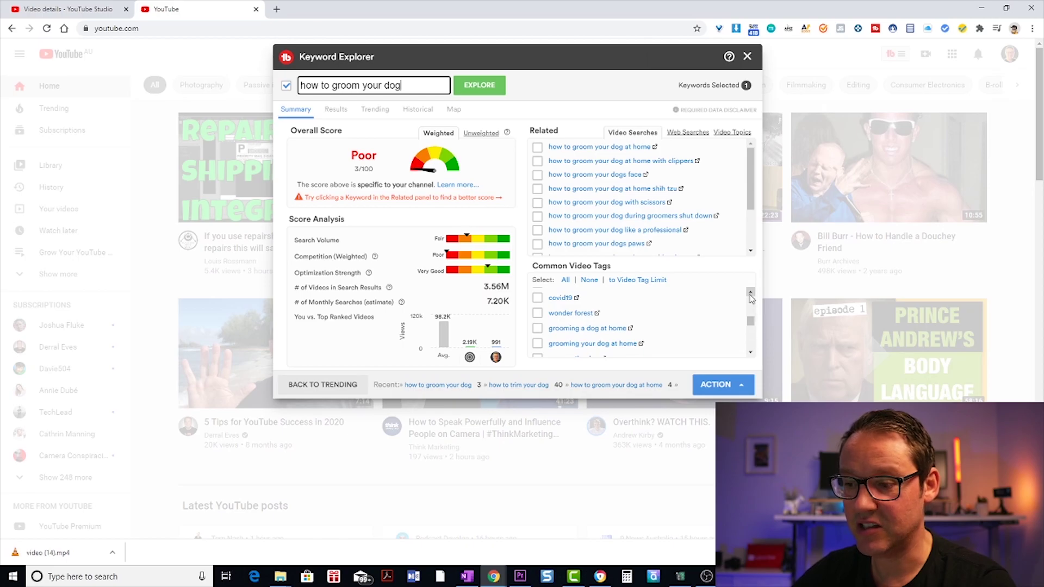
left_click(750, 294)
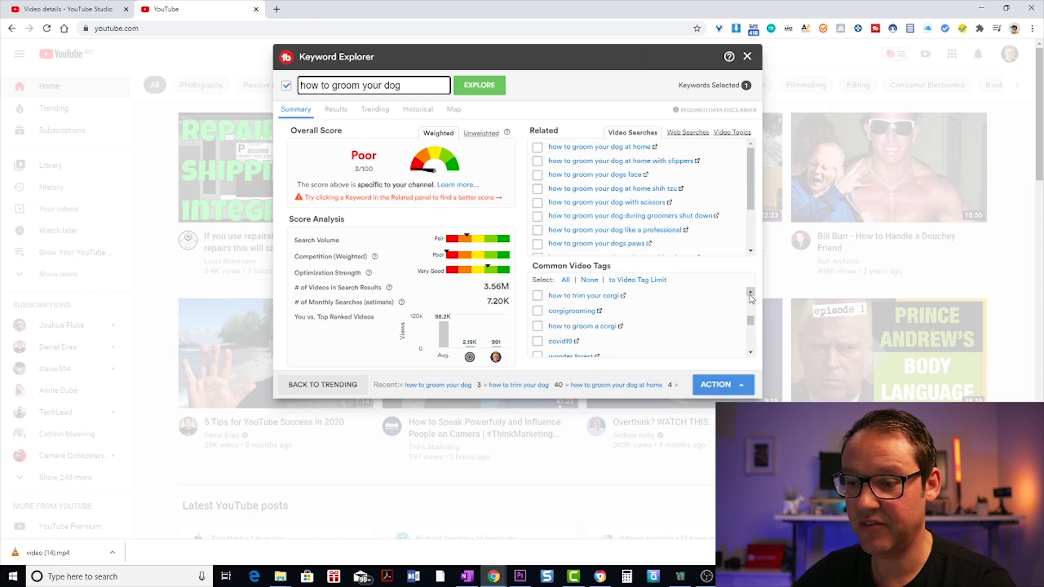
left_click(604, 298)
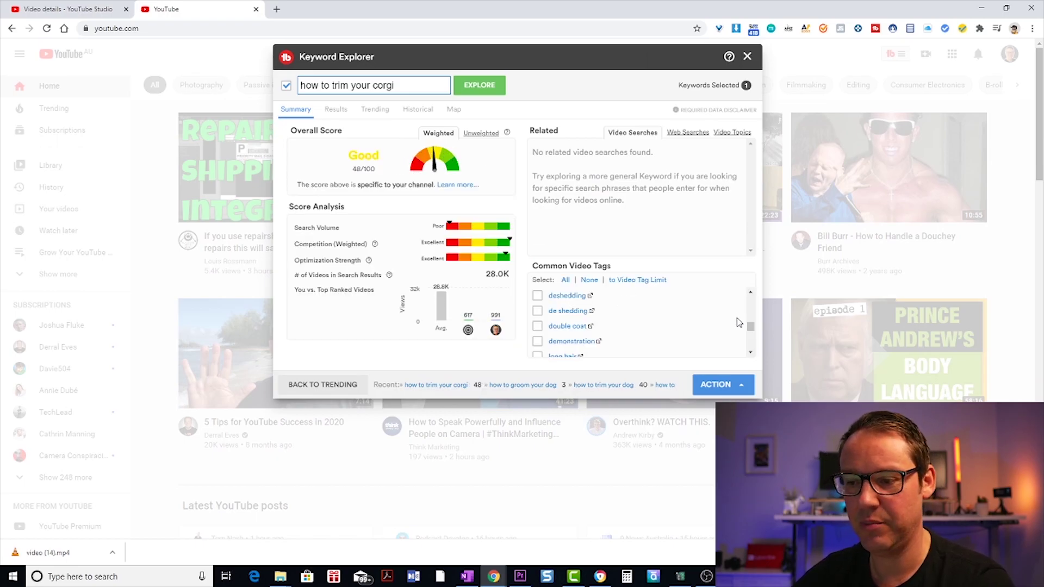
- Look through the common video tags for "how to trim your corgi" and explore the "cut dog hair with scissors" tag
left_click_drag(748, 329, 753, 335)
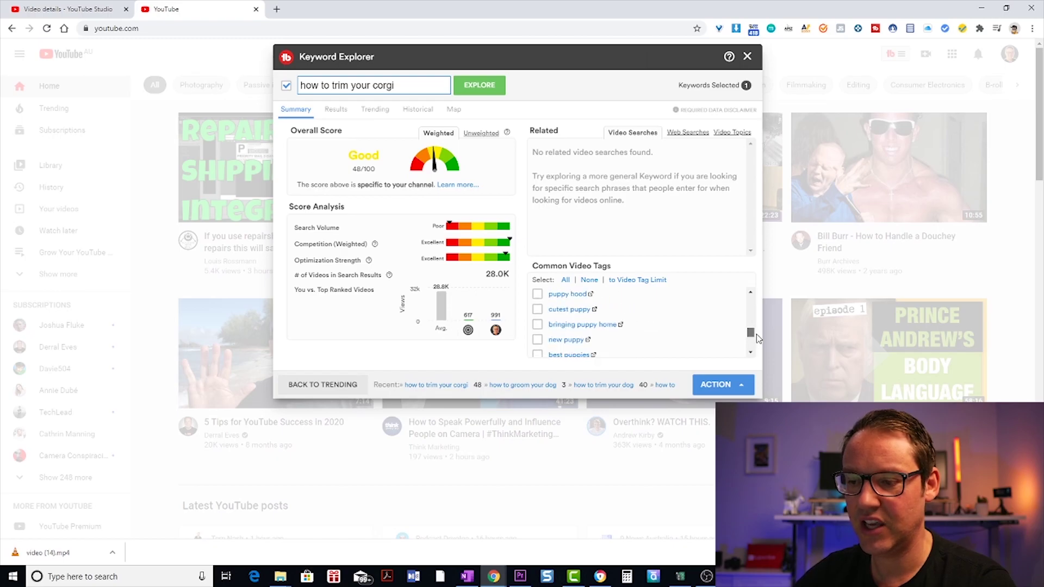
left_click(750, 352)
left_click_drag(750, 352, 752, 353)
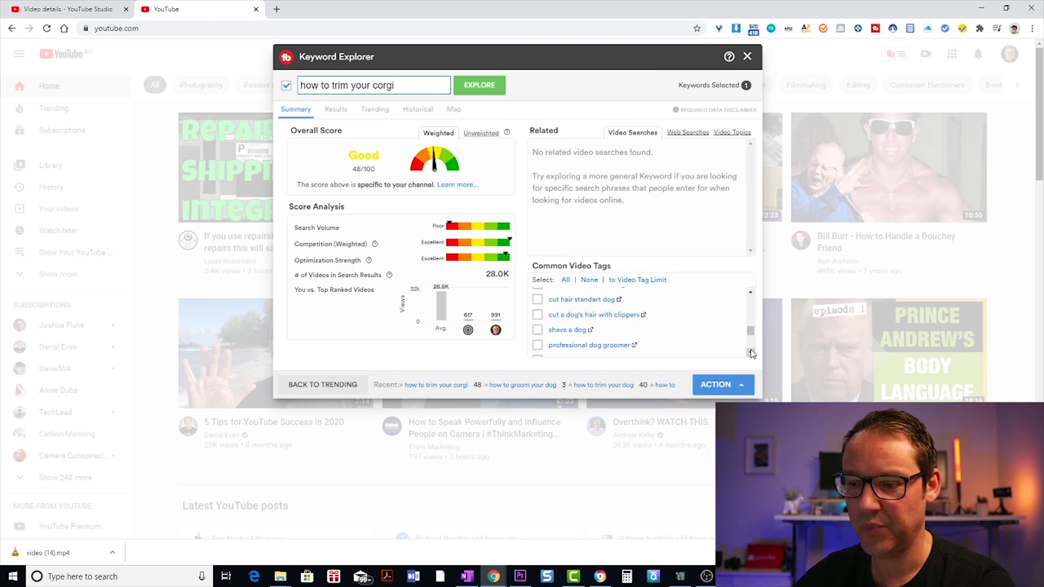
left_click_drag(750, 293, 750, 294)
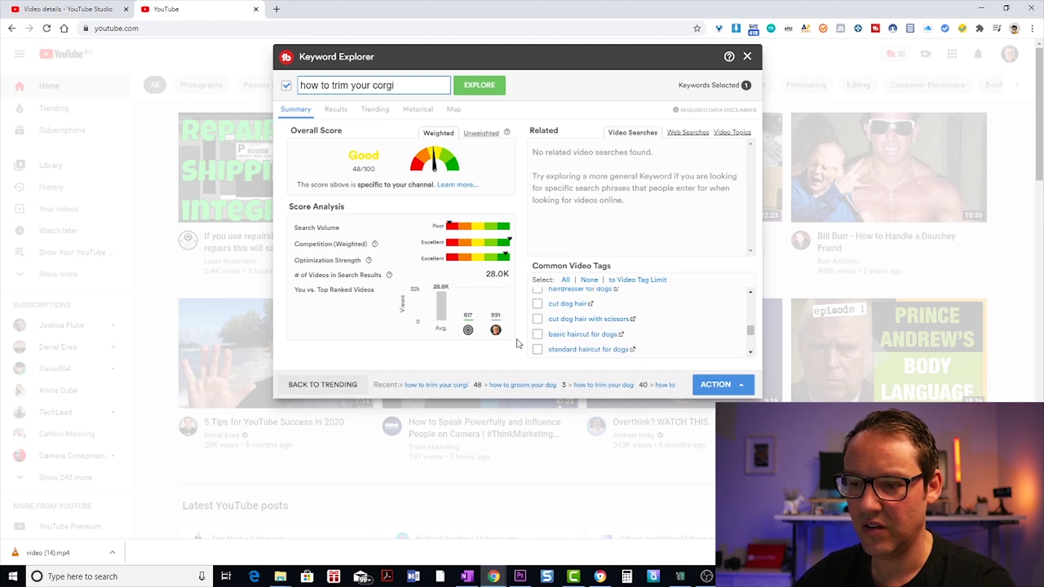
left_click(712, 320)
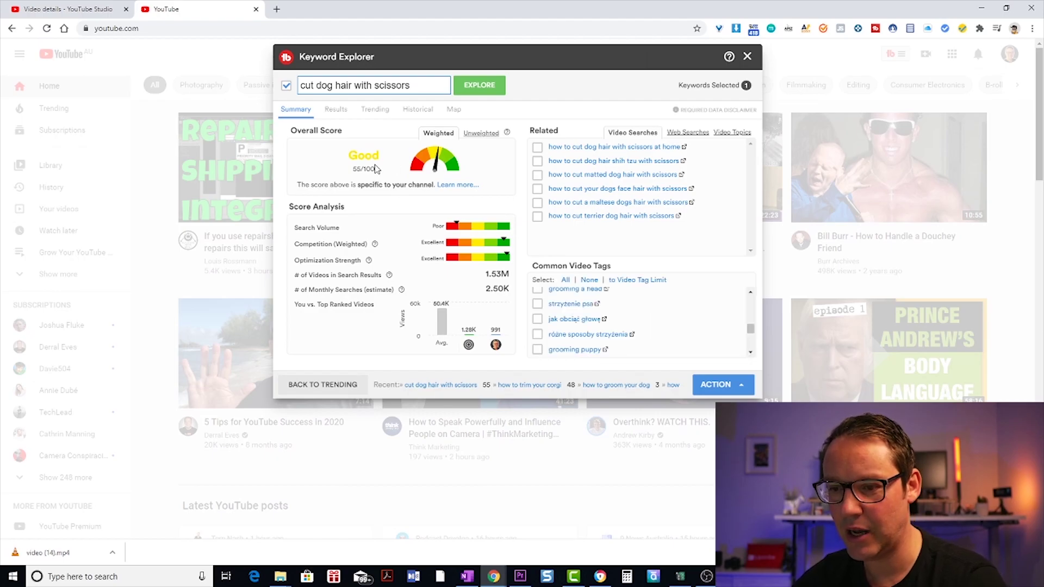
- Copy the keyword "cut dog hair with scissors" after the separator in Notepad and put "how to" in front of it
triple_click(411, 86)
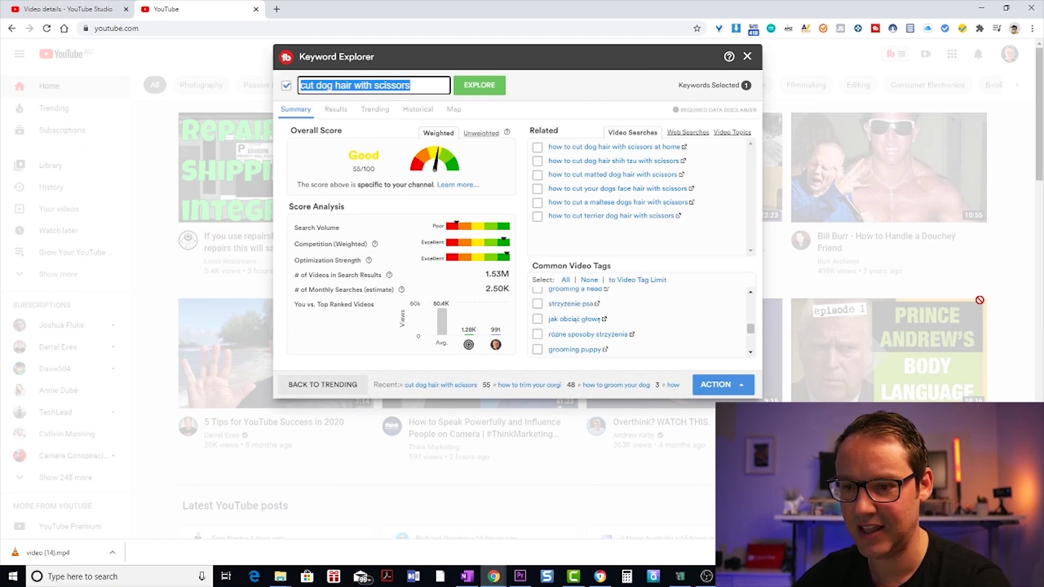
key("alt+Tab")
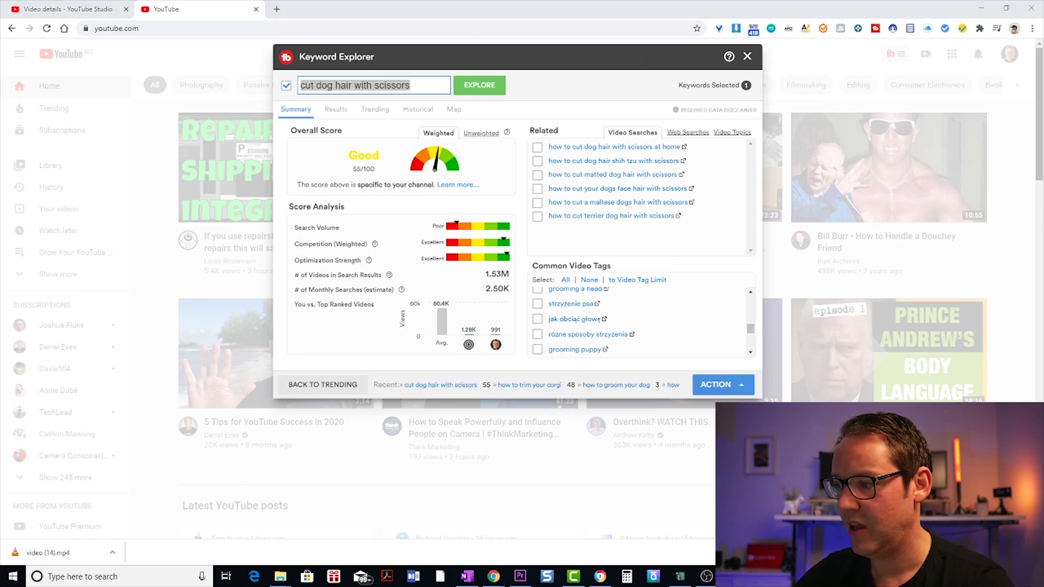
left_click_drag(569, 93, 587, 140)
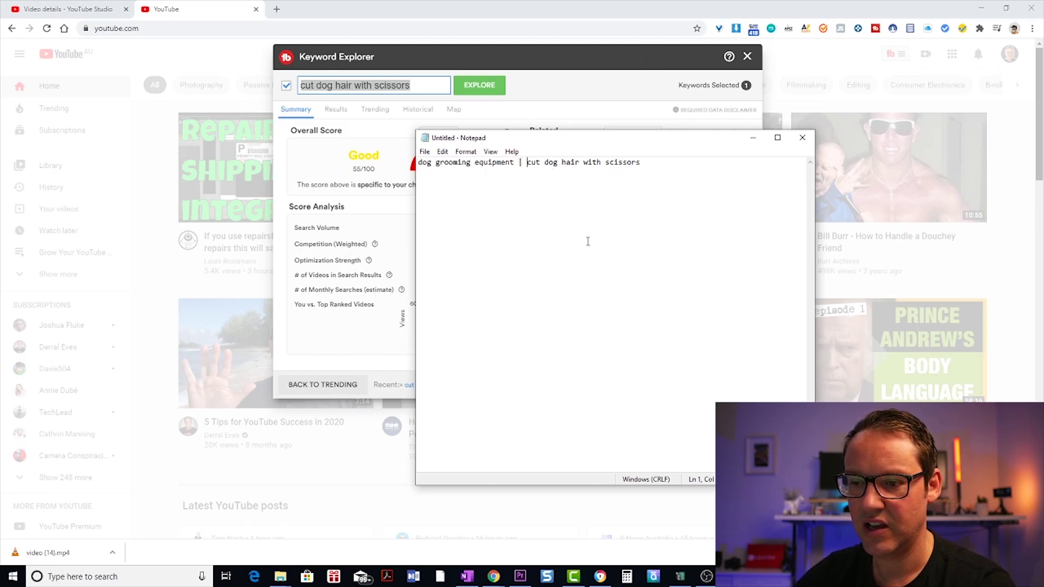
type("how to")
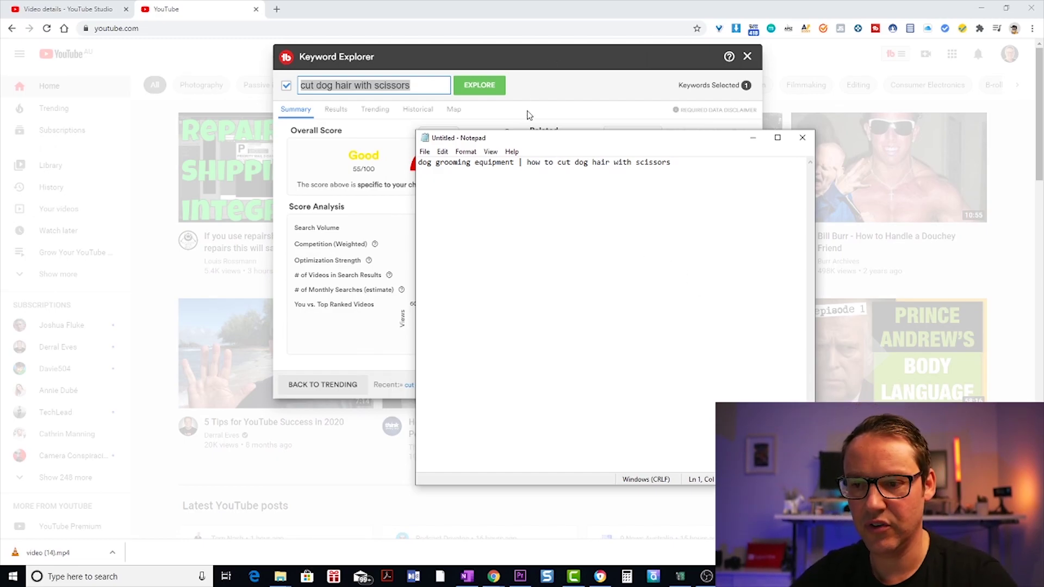
left_click_drag(544, 139, 546, 137)
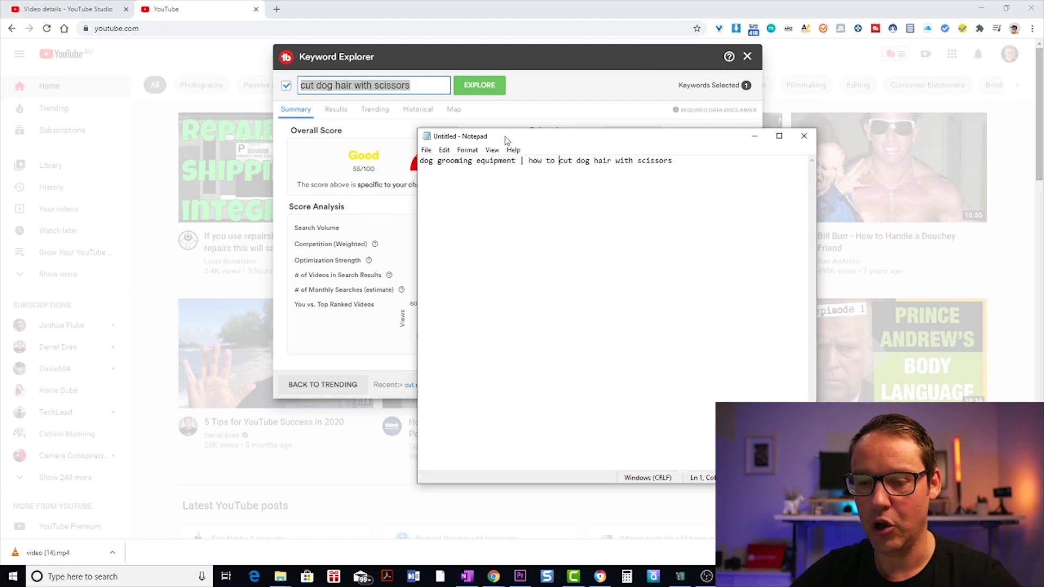
- Move the Notepad window aside and explore the related video search "how to cut your dogs face hair with scissors"
left_click_drag(506, 140, 1043, 133)
left_click(707, 384)
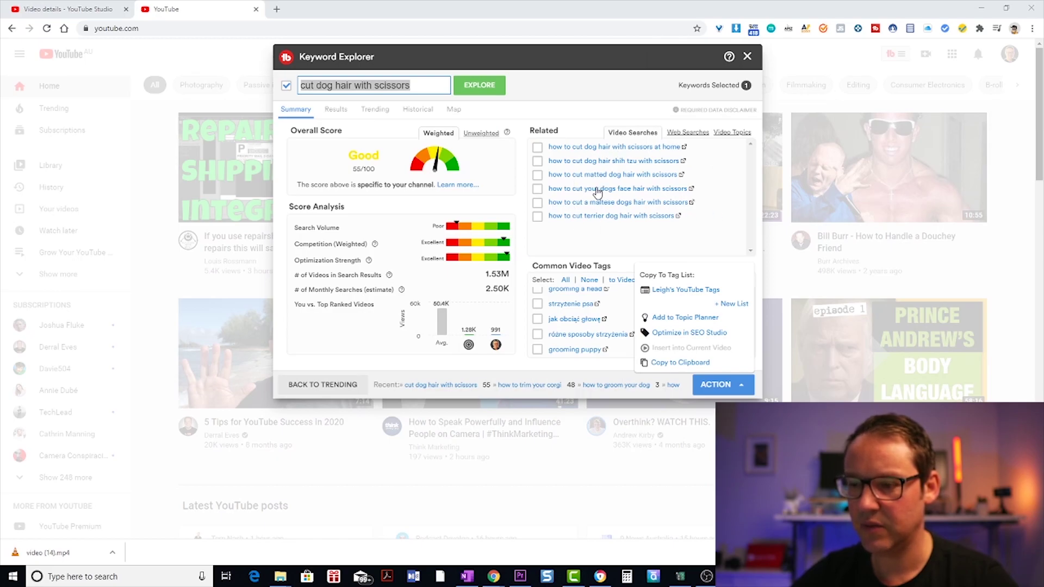
left_click(562, 190)
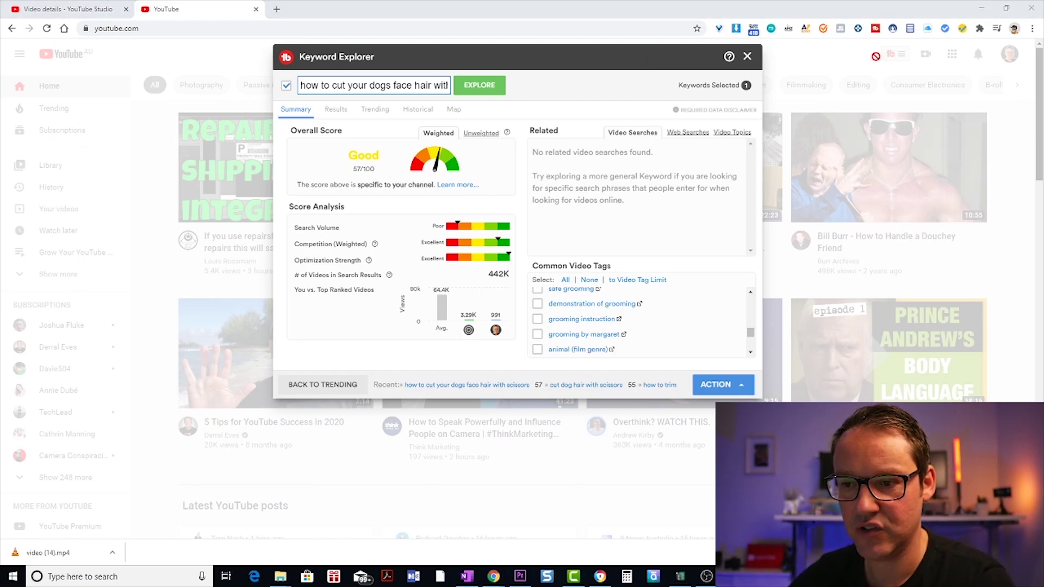
- Close the Keyword Explorer and search YouTube for "dog grooming equipment"
left_click(748, 57)
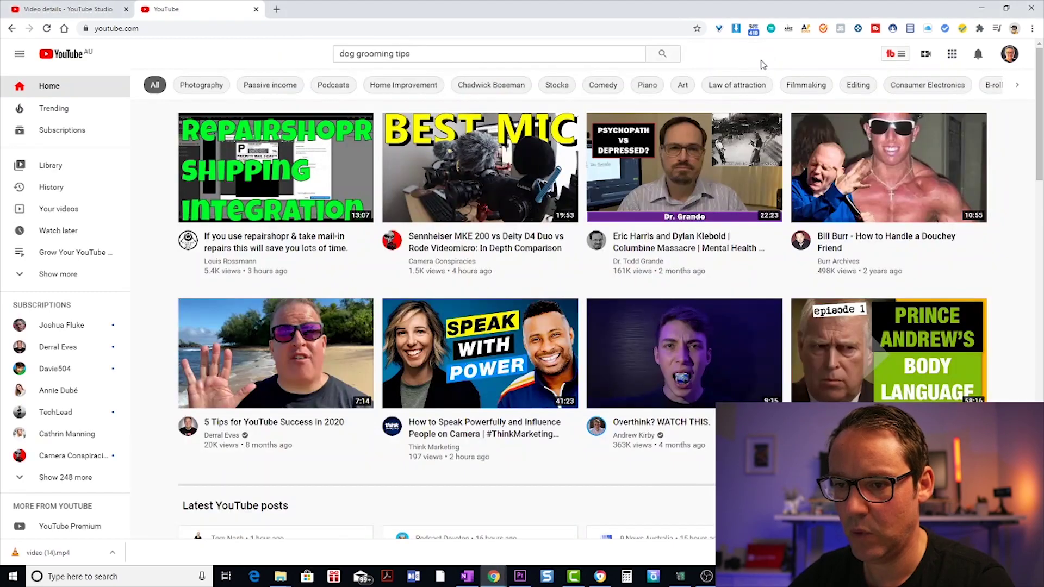
left_click(450, 56)
left_click_drag(450, 56, 294, 50)
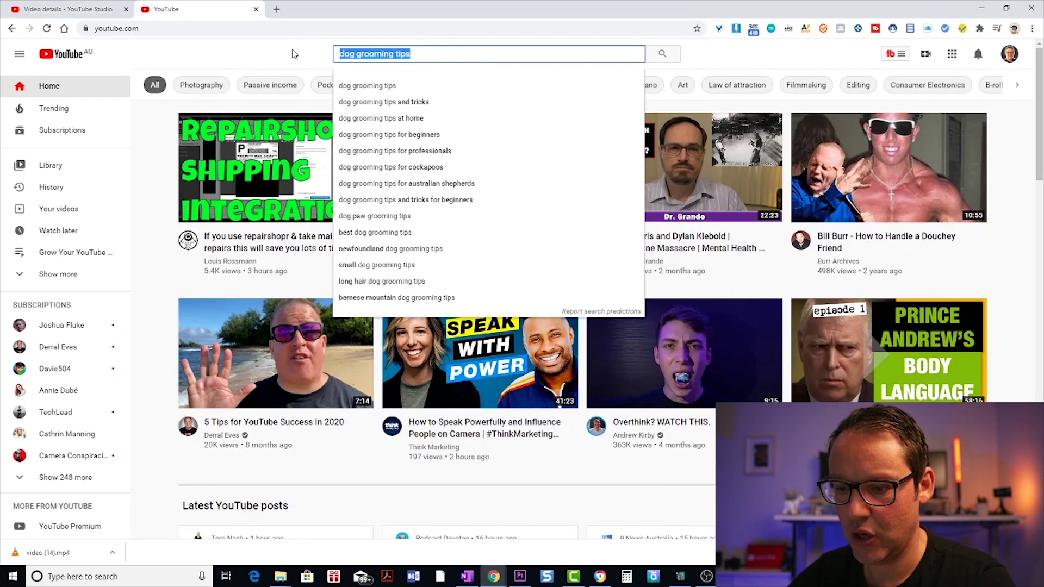
type("dog grooming equipment")
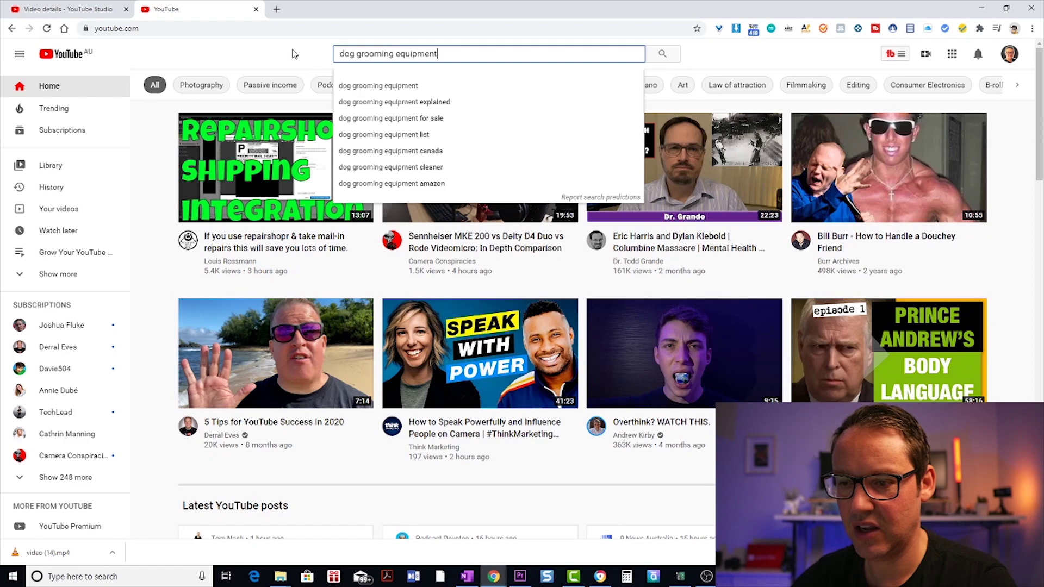
key("Return")
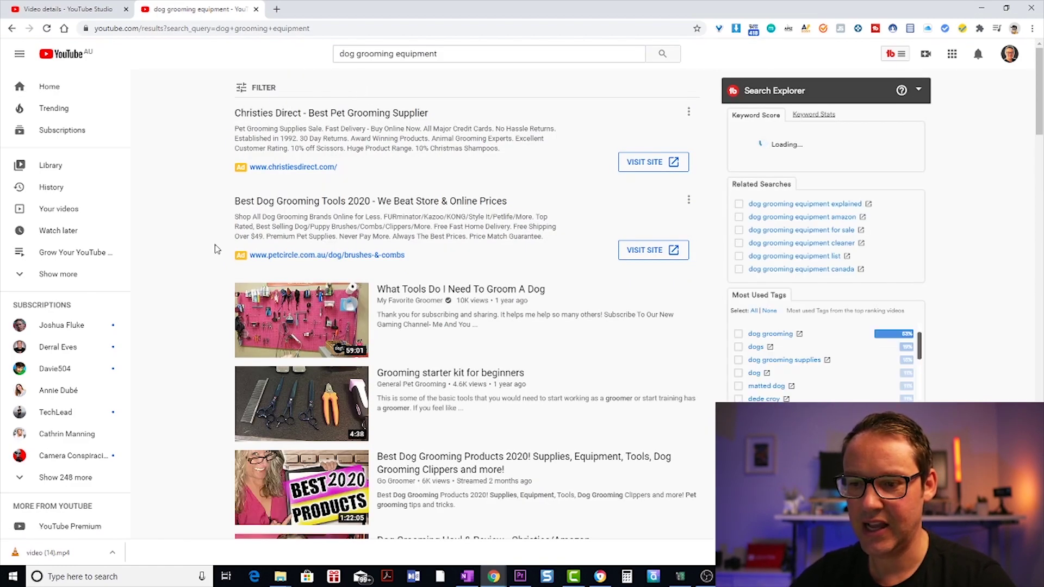
- Open the video "What Tools Do I Need To Groom A Dog" from the search results, pause it and show its Videolytics data
mouse_move(260, 338)
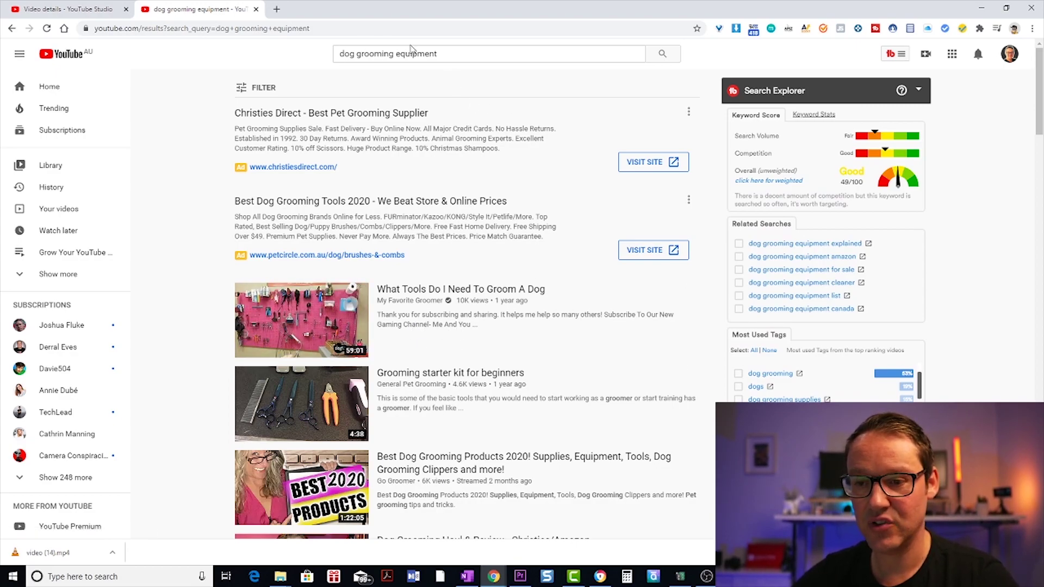
mouse_move(401, 298)
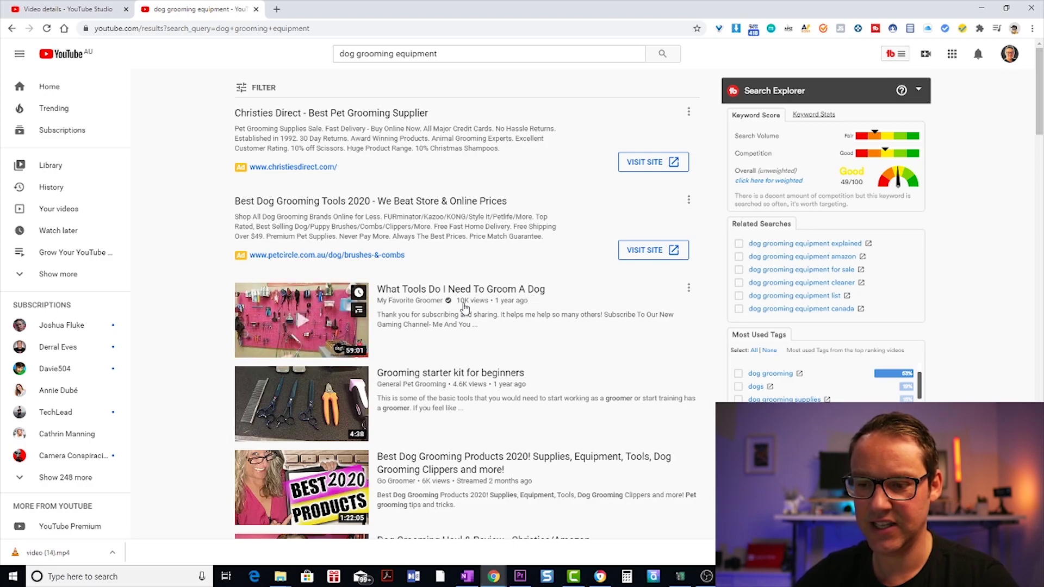
scroll(465, 308, "down", 2)
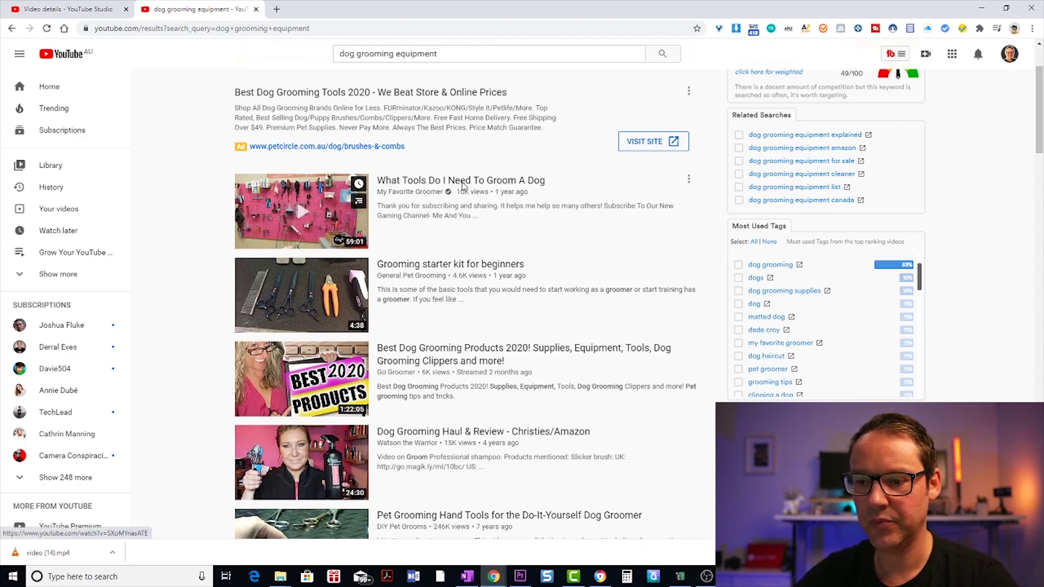
left_click(462, 184)
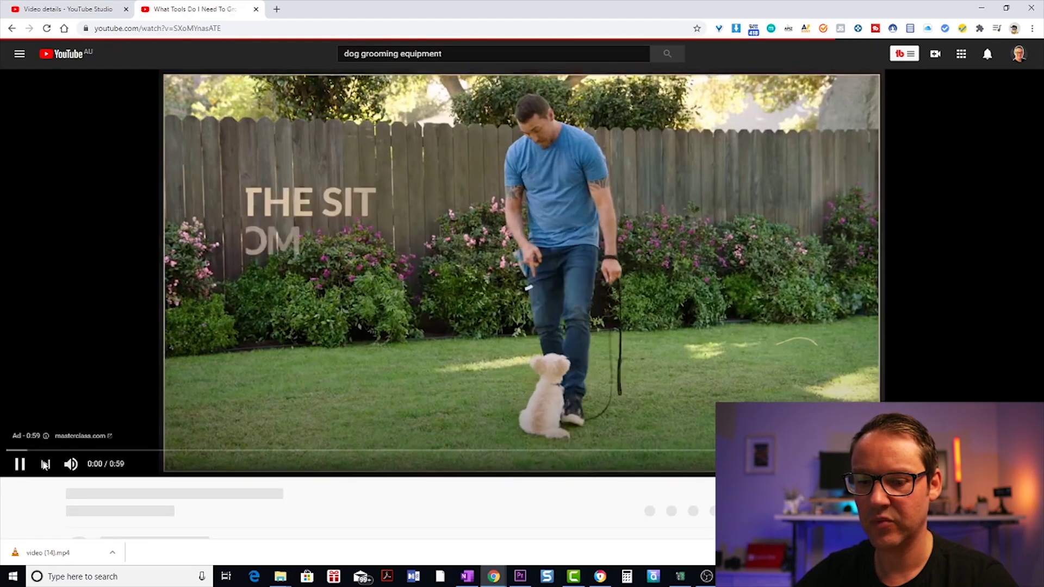
left_click(19, 464)
scroll(521, 466, "down", 2)
scroll(602, 427, "up", 1)
scroll(560, 431, "down", 3)
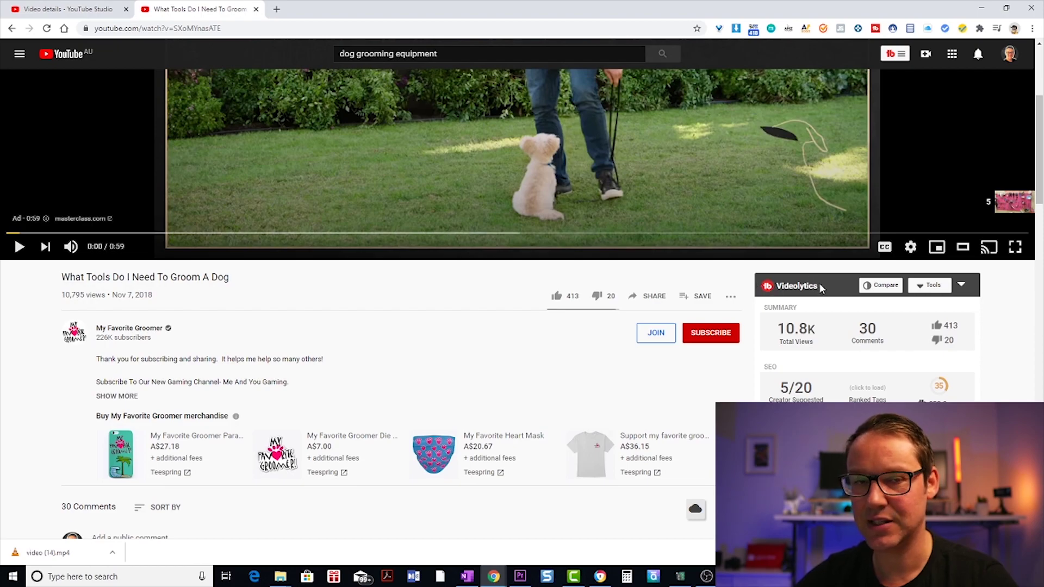
- Copy all of the video's tags to the clipboard and paste them in Notepad below the title keywords, separated by a blank line
scroll(822, 302, "down", 4)
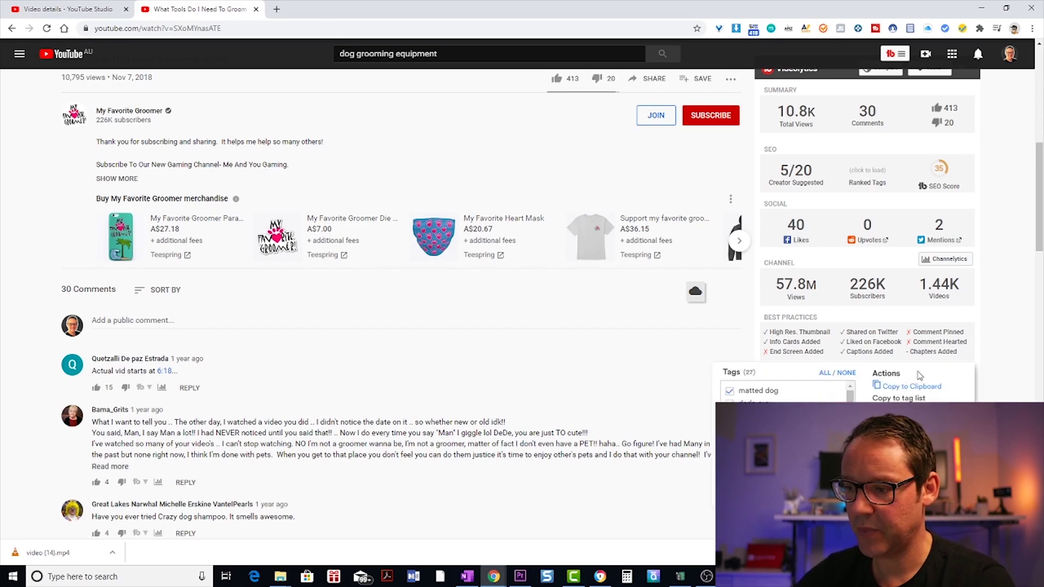
left_click(926, 387)
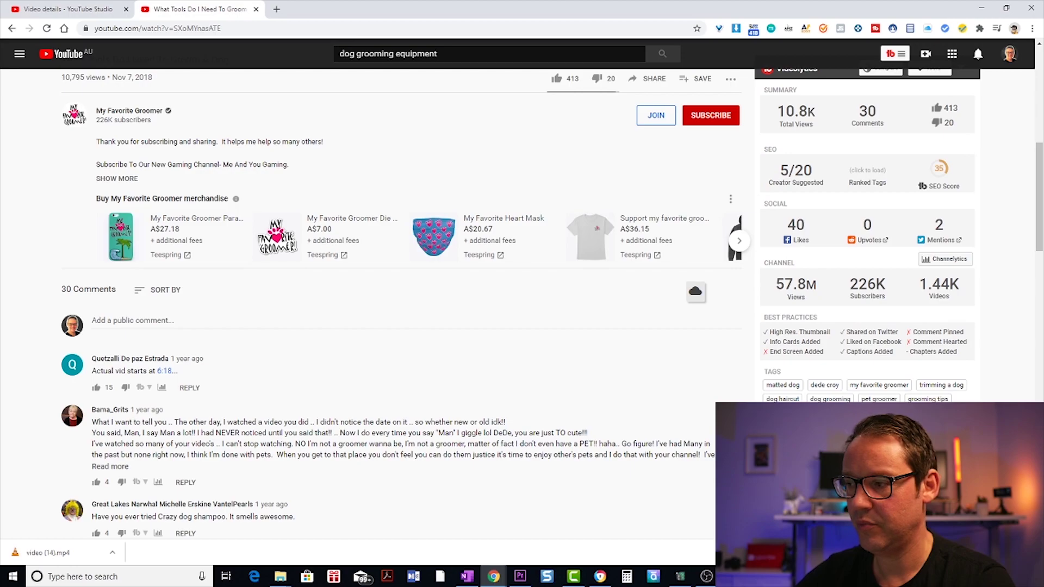
key("alt+Tab")
left_click_drag(583, 22, 541, 135)
left_click(568, 165)
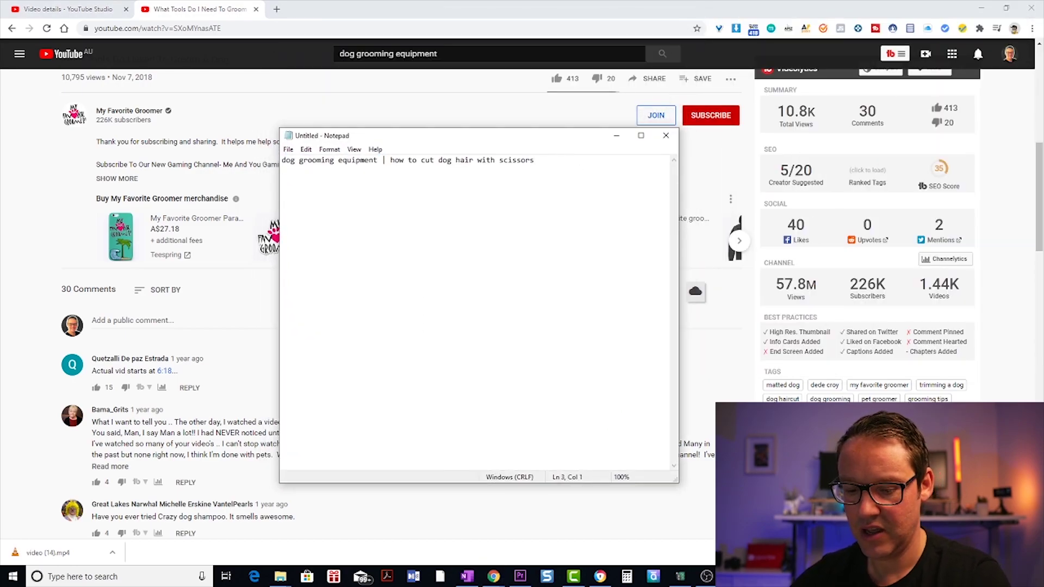
type("matted dog,dede croy,my favorite groomer,trimming a dog,dog haircut,dog grooming,pet groomer,grooming tips,clipping a dog,haltom city texas,aggressive dog expert,clipping my dogs hair,air force veteran,disabled pet groomer,fast grooming,petsmart,petco best groomer,dog grooming supplies,dog grooming equipment,paw trimming,fort worth groomer,mfg,how to groom a dog,safest way to groom,dog grooming stand,how to groom,dogup stand")
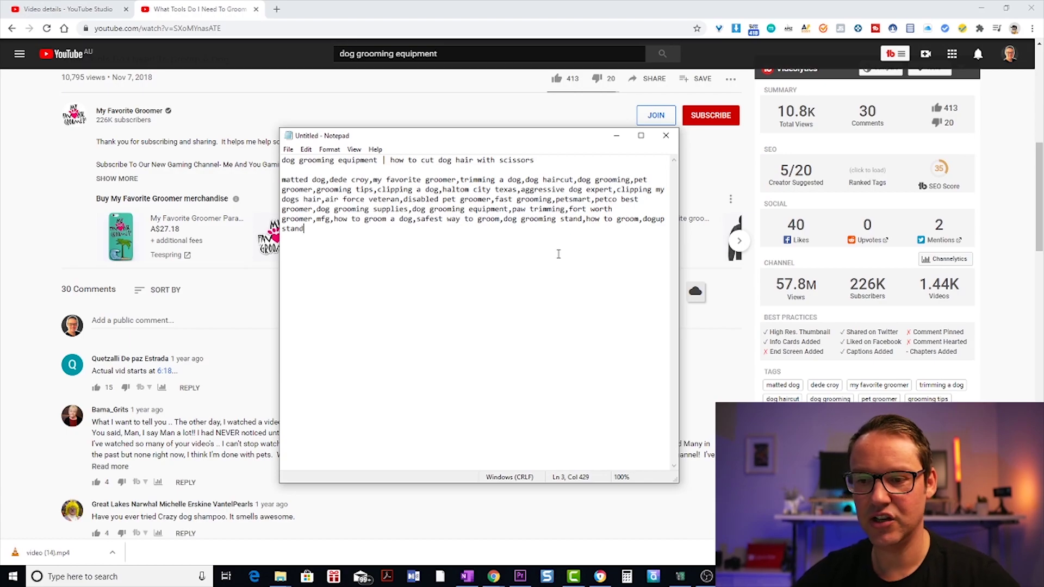
- Remove the irrelevant tags "air force veteran" and "disabled pet groomer" from the tag list in Notepad
left_click_drag(367, 142, 419, 169)
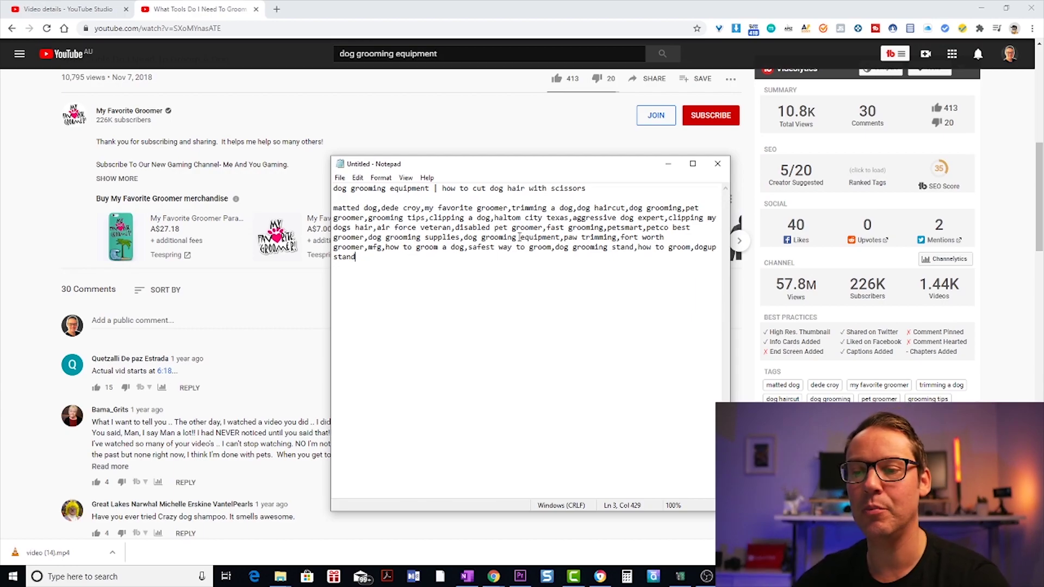
left_click_drag(542, 237, 543, 247)
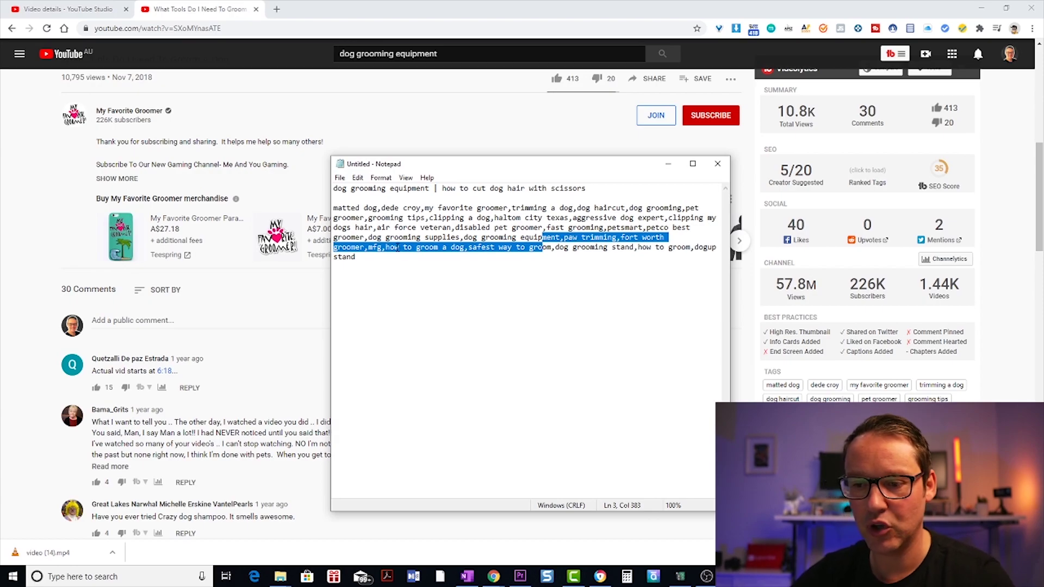
key("ctrl+End")
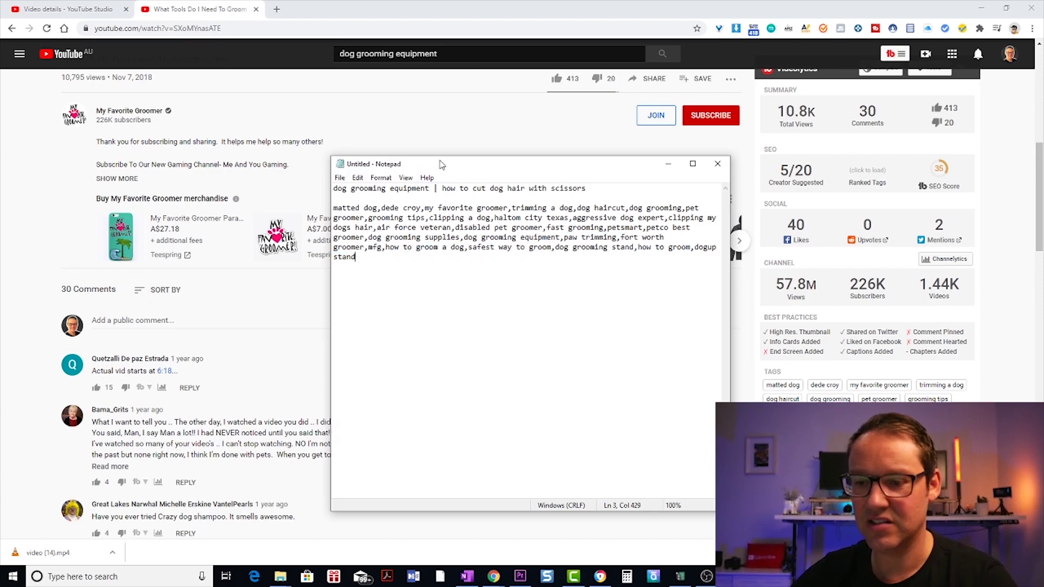
left_click_drag(442, 164, 437, 161)
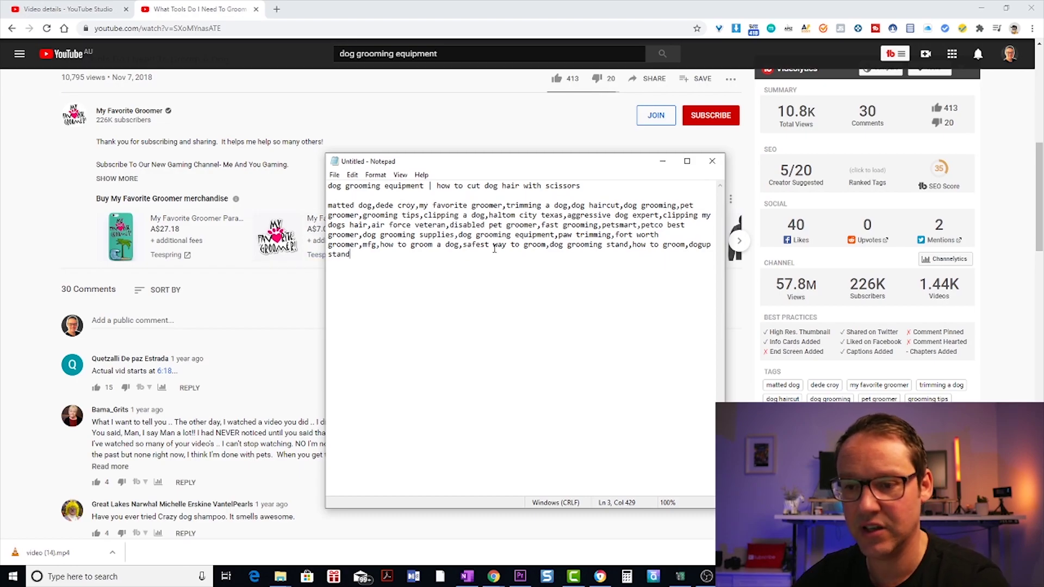
left_click_drag(373, 225, 541, 227)
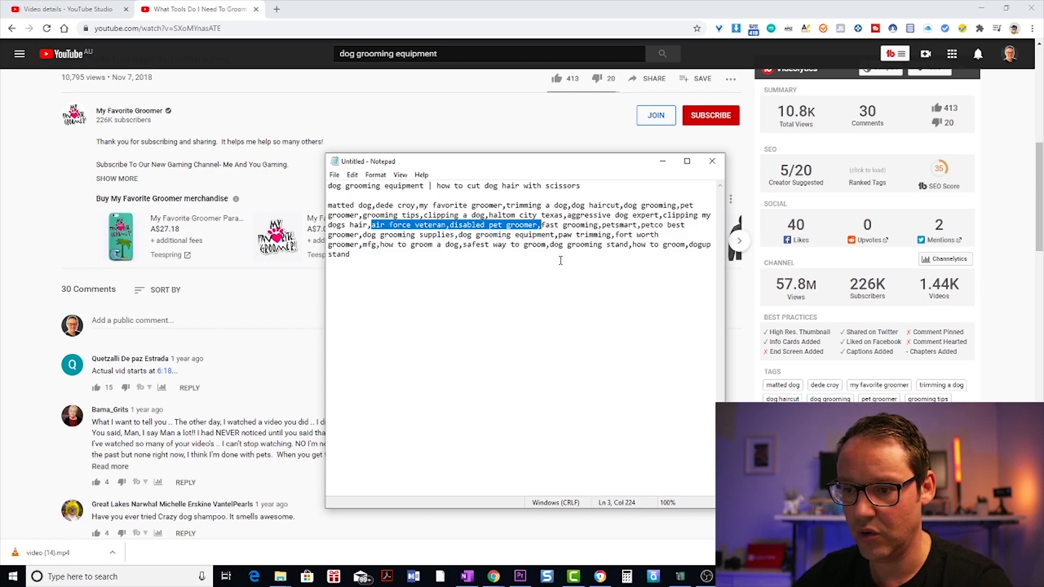
key("Delete")
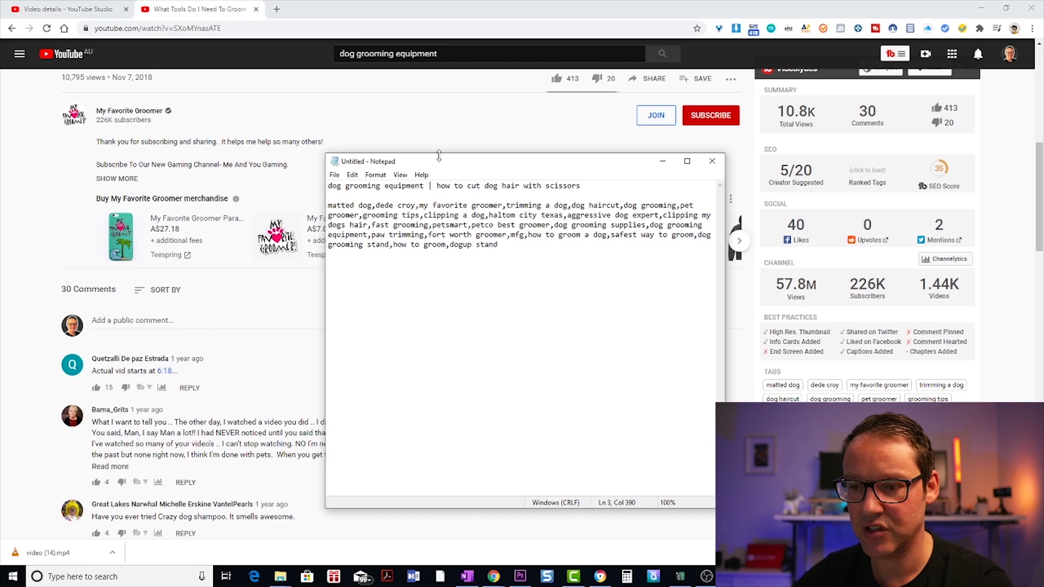
- Move Notepad out of the way, return to the search results, and open and pause the video "Grooming starter kit for beginners"
left_click_drag(442, 165, 1043, 110)
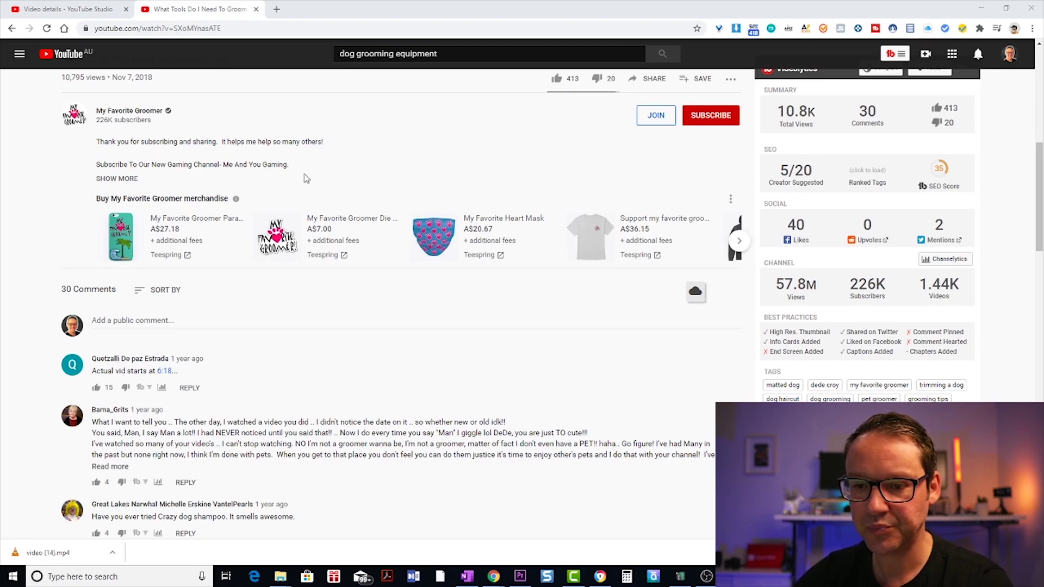
scroll(308, 179, "up", 10)
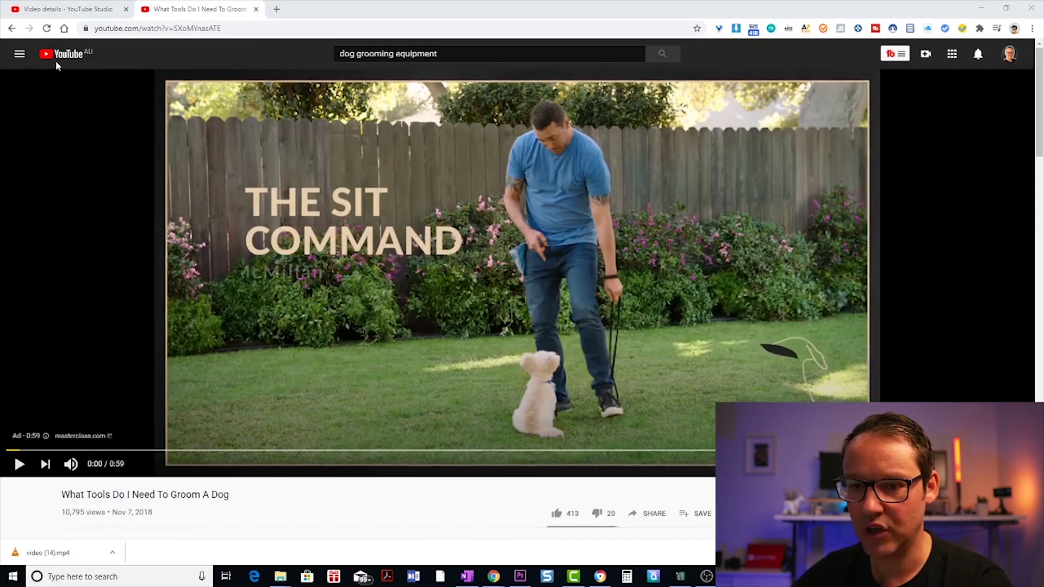
left_click(11, 27)
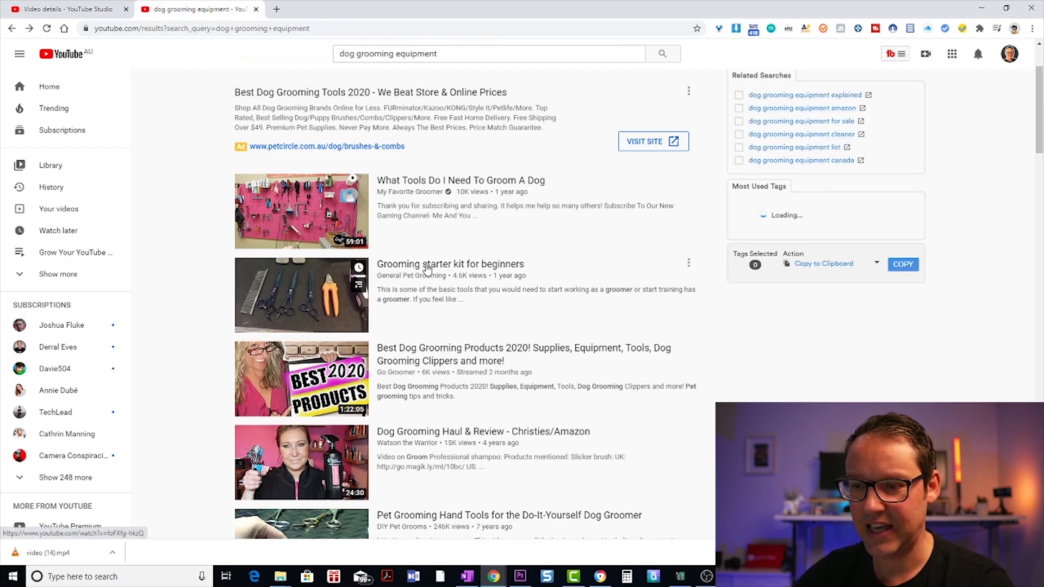
left_click(379, 274)
left_click(19, 464)
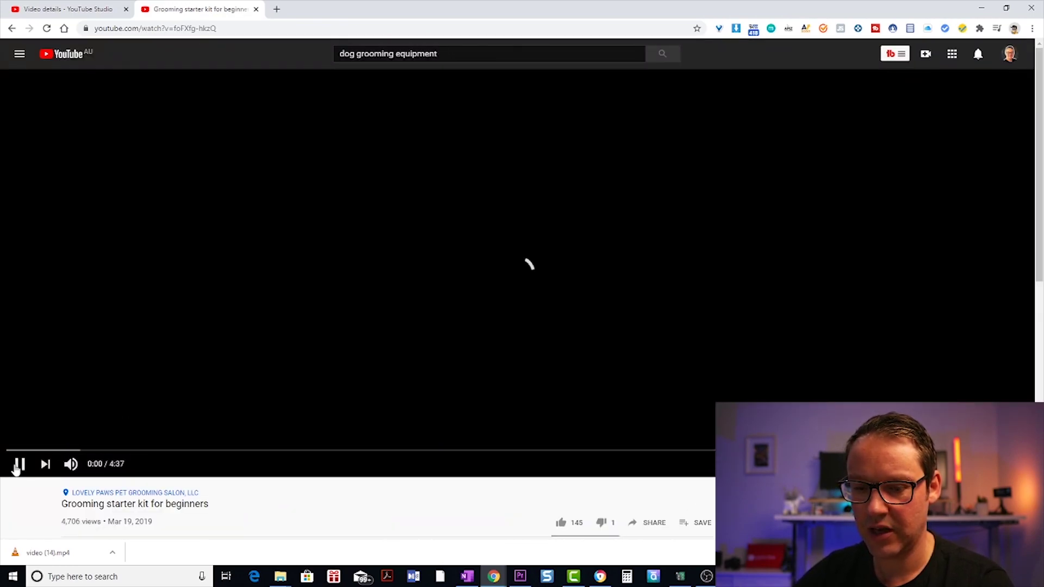
- Copy all tags of the "Grooming starter kit for beginners" video to the clipboard from its Videolytics data
scroll(815, 393, "down", 7)
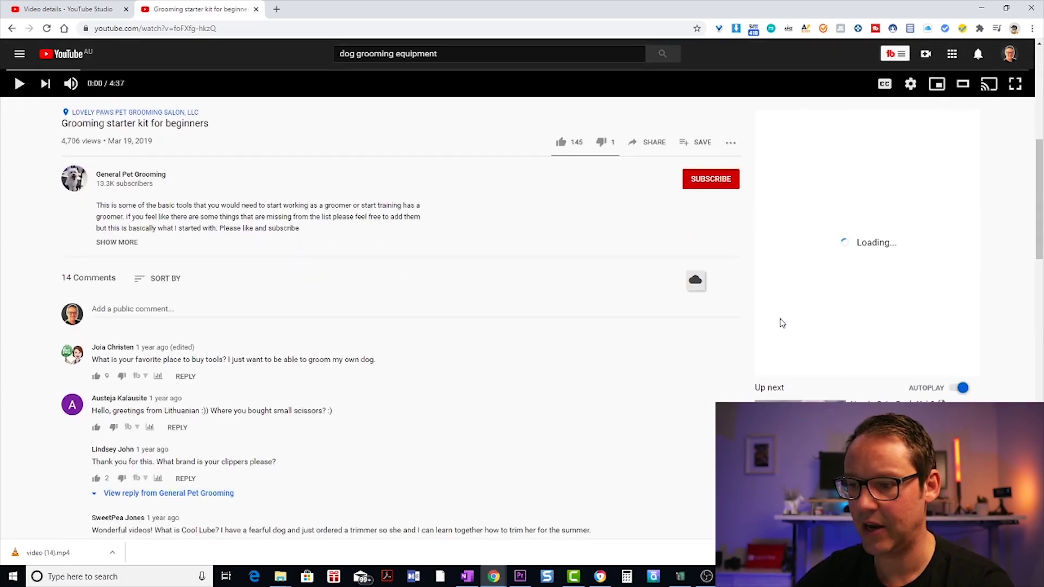
scroll(805, 316, "up", 2)
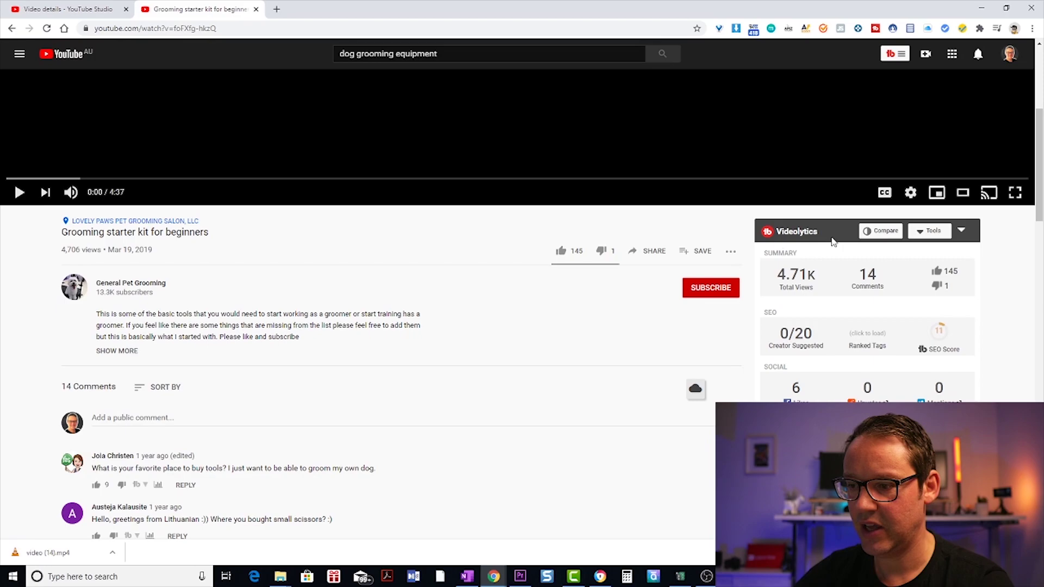
scroll(914, 315, "down", 2)
scroll(914, 315, "down", 2)
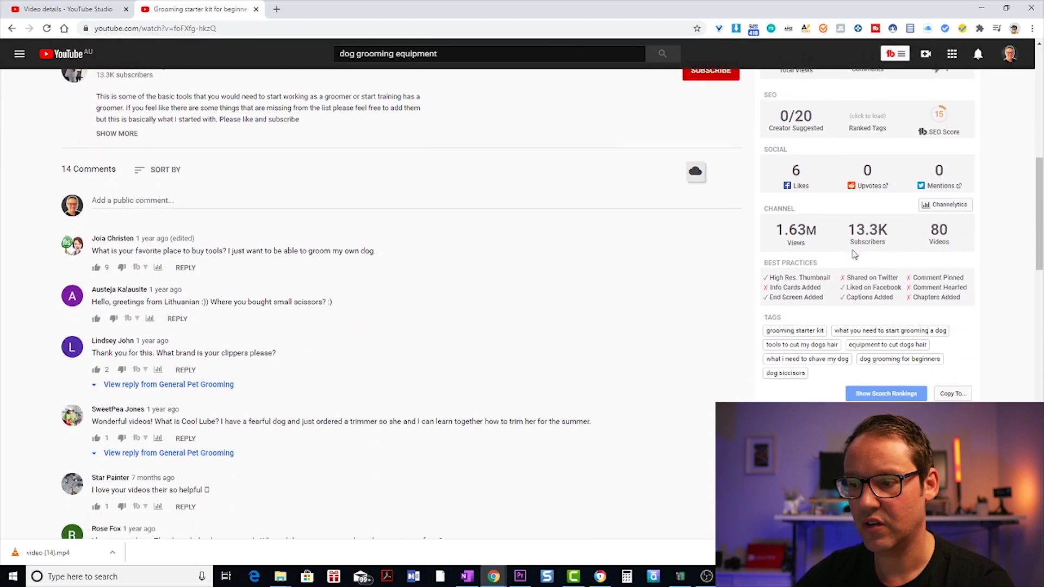
left_click(951, 394)
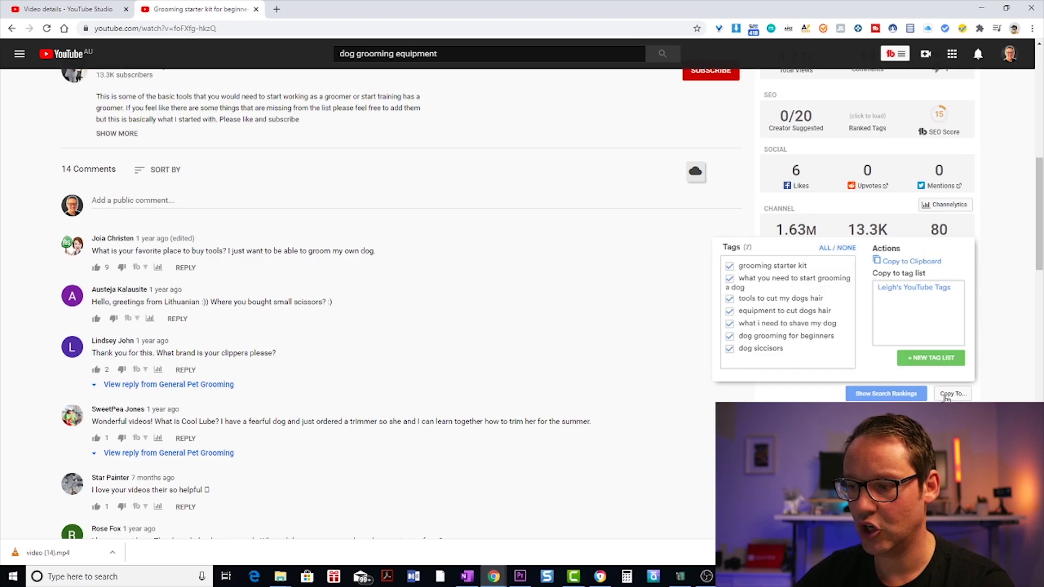
left_click(918, 262)
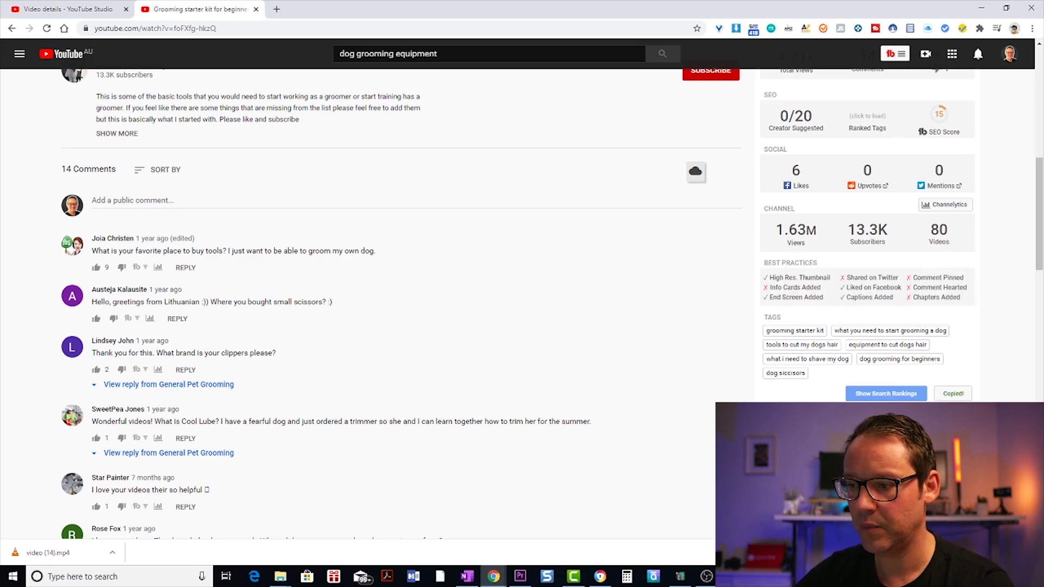
- Paste the copied starter kit tags in Notepad as a separate paragraph below the first tag list
key("alt+Tab")
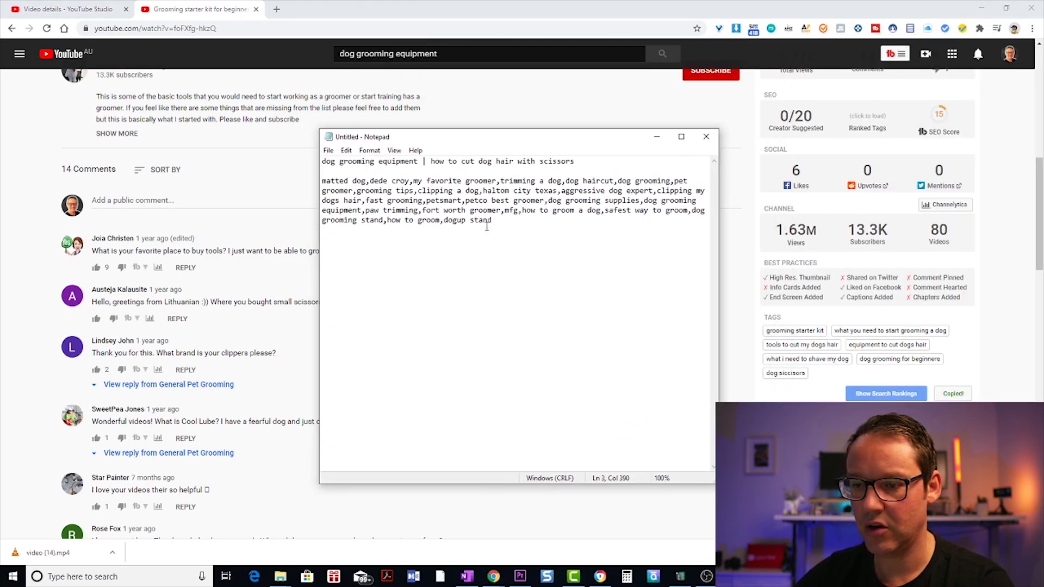
key("Return")
key("Return")
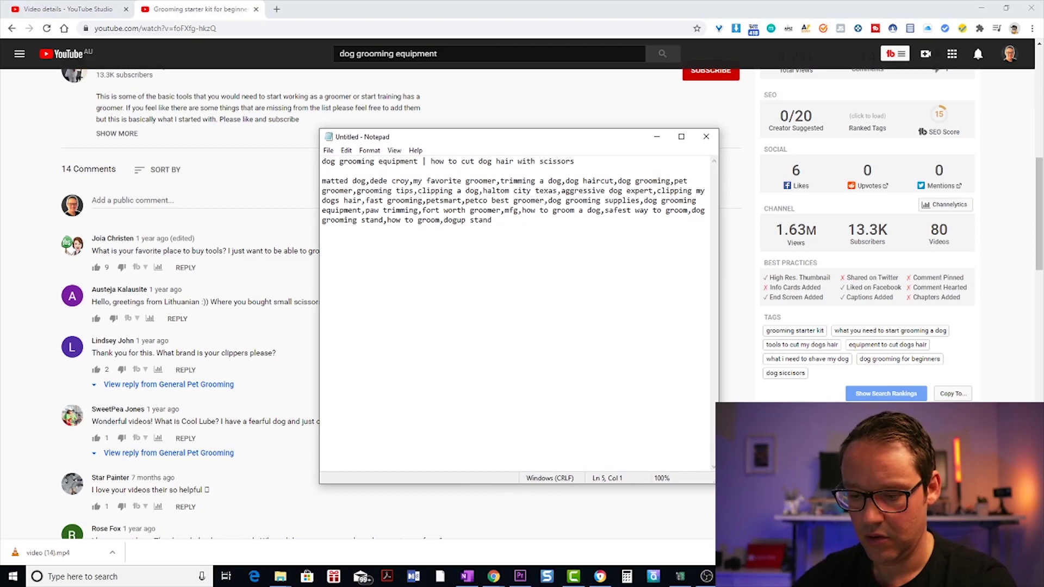
key("ctrl+v")
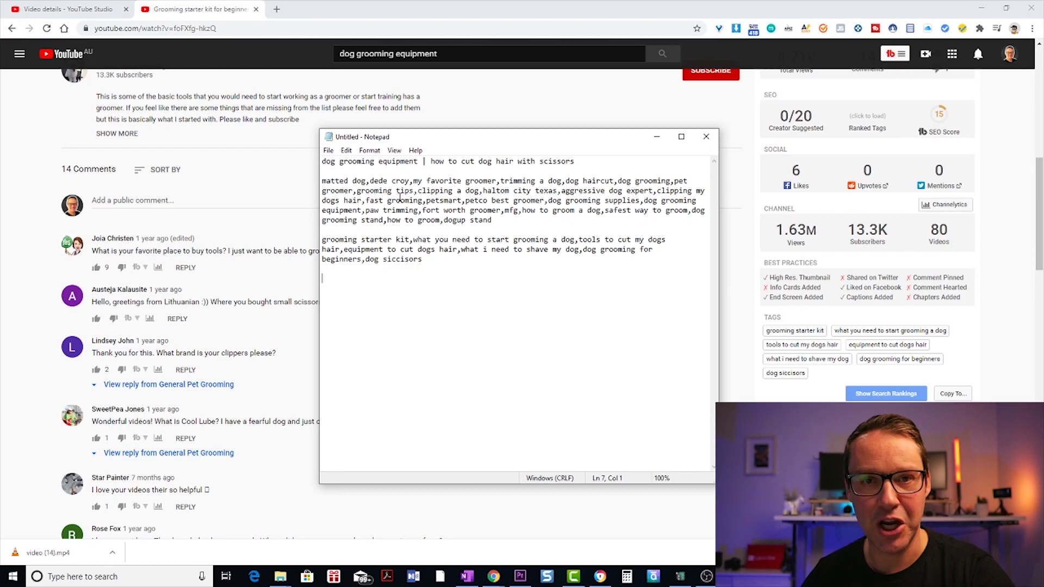
- Move Notepad aside, return to the search results and open the "Best Dog Grooming Products 2020!" video
left_click_drag(534, 146, 1043, 68)
left_click(11, 28)
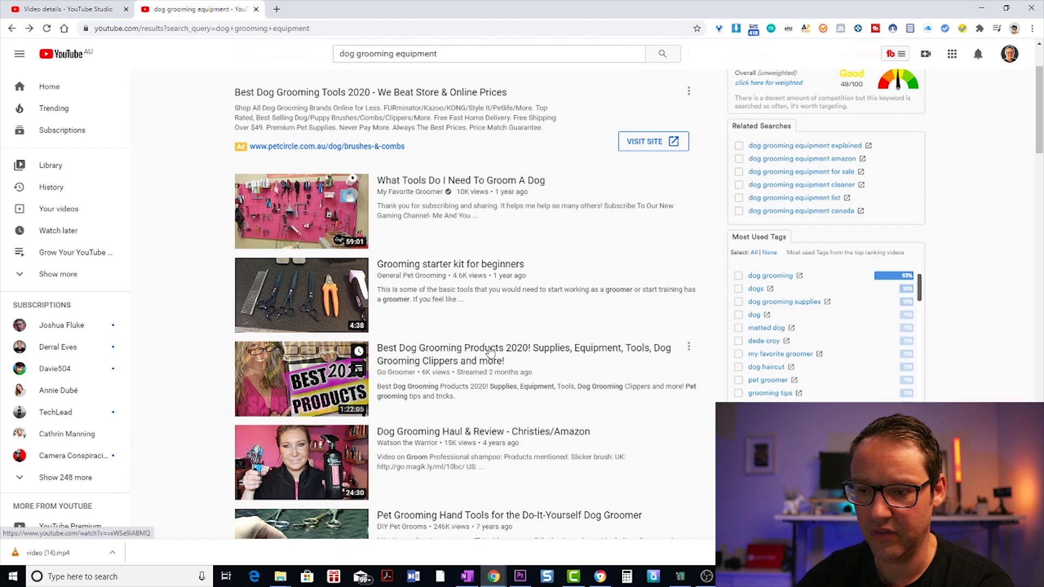
scroll(522, 403, "down", 4)
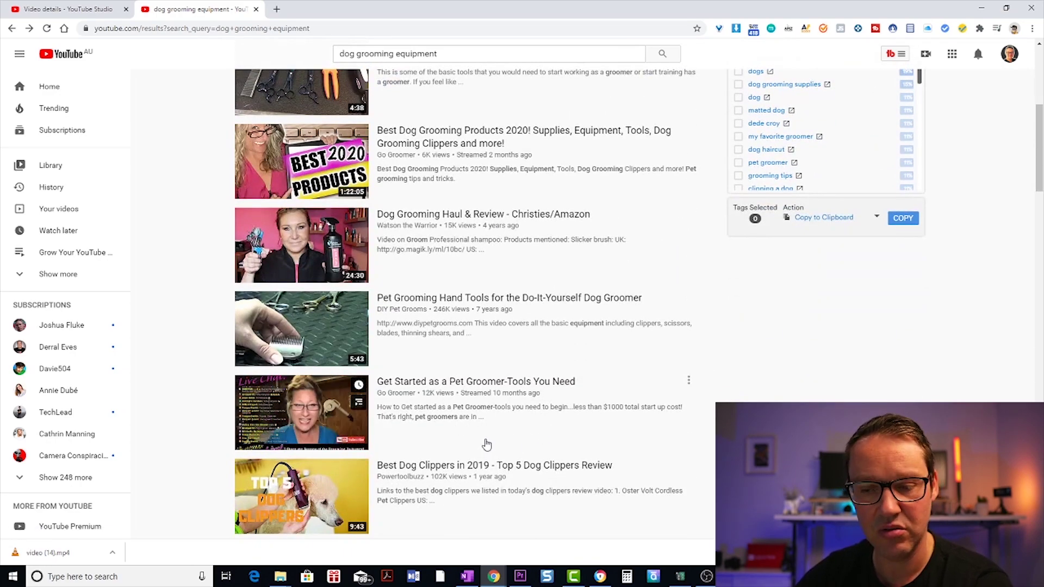
scroll(471, 433, "up", 4)
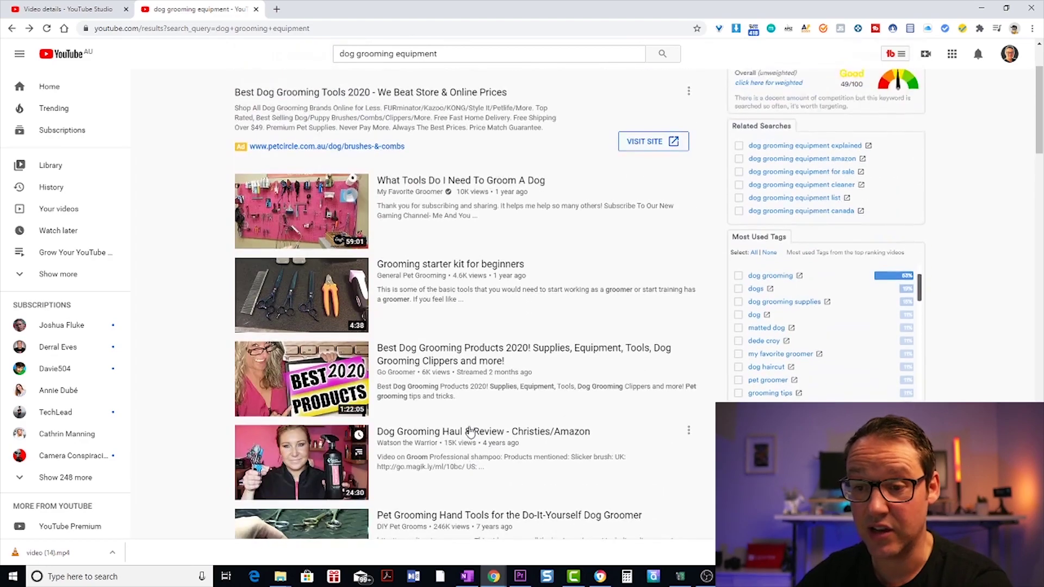
left_click(452, 362)
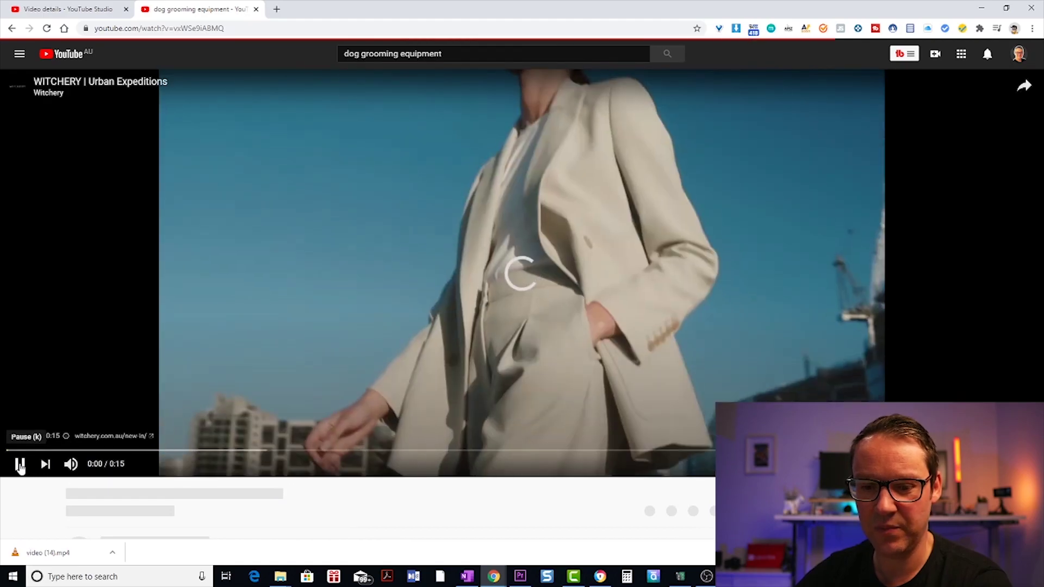
- Pause the "Best Dog Grooming Products 2020!" video and copy all its tags to the clipboard from its Videolytics data
left_click(630, 350)
scroll(634, 351, "down", 7)
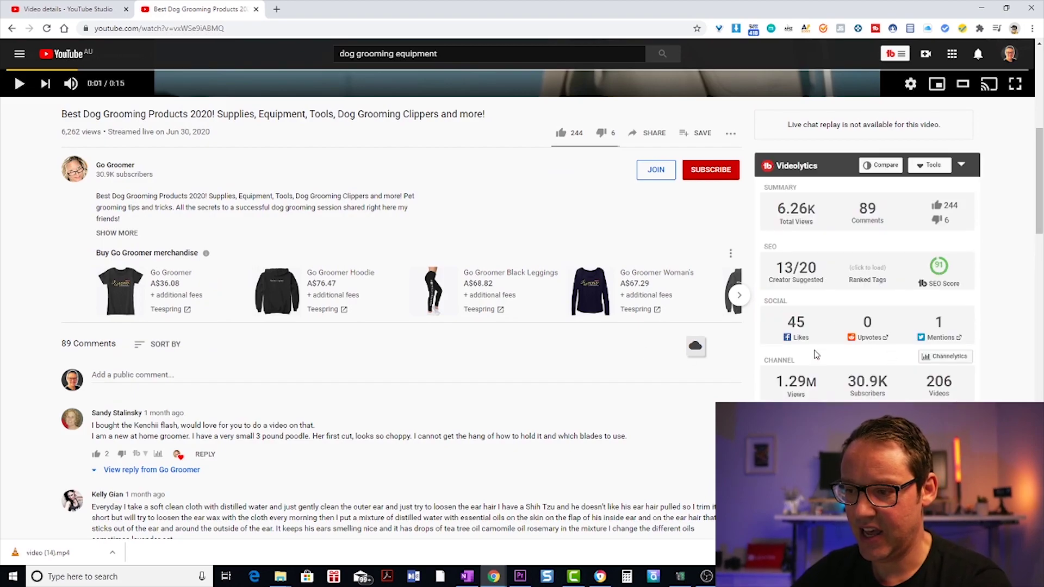
scroll(870, 337, "down", 3)
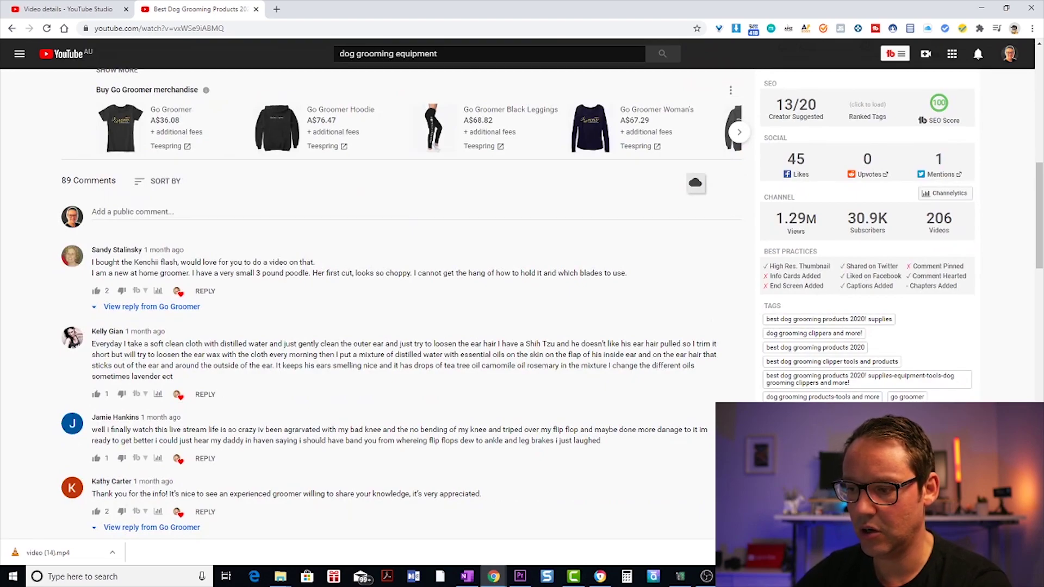
mouse_move(816, 353)
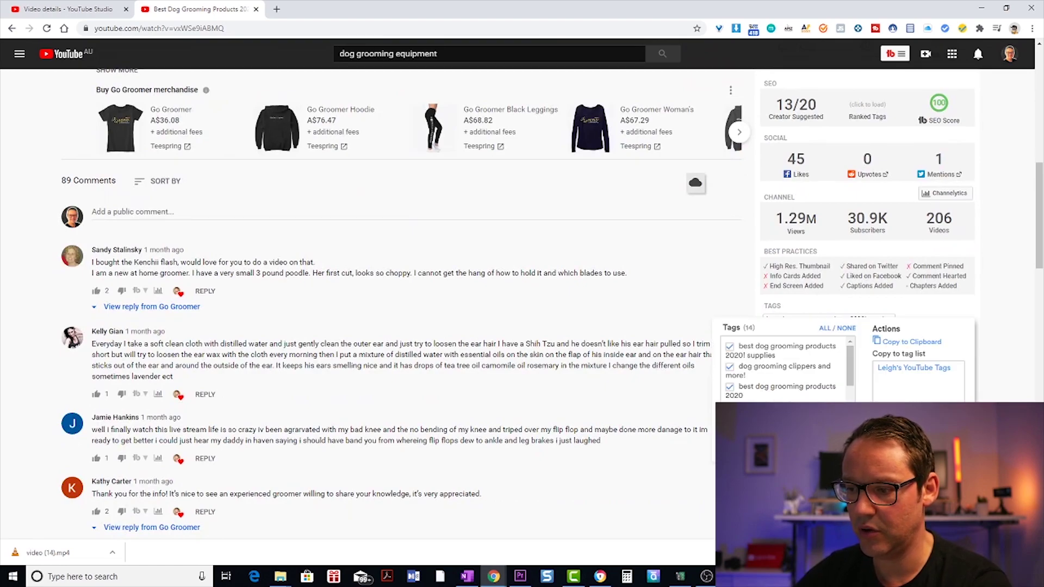
left_click(923, 347)
- Paste the copied grooming products tags in Notepad as a separate paragraph below the starter kit tags
key("alt+Tab")
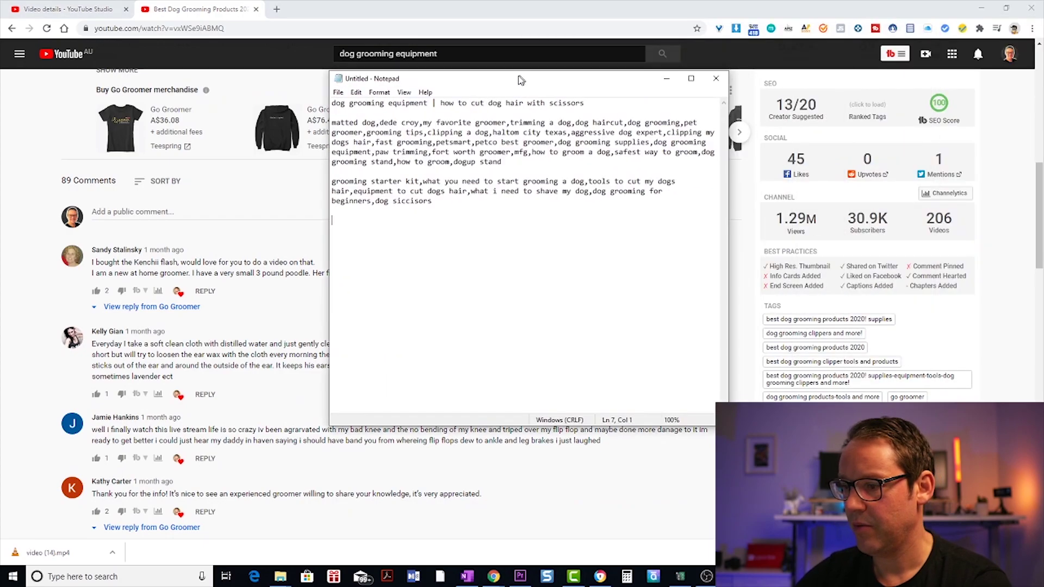
left_click_drag(521, 80, 519, 108)
key("ctrl+v")
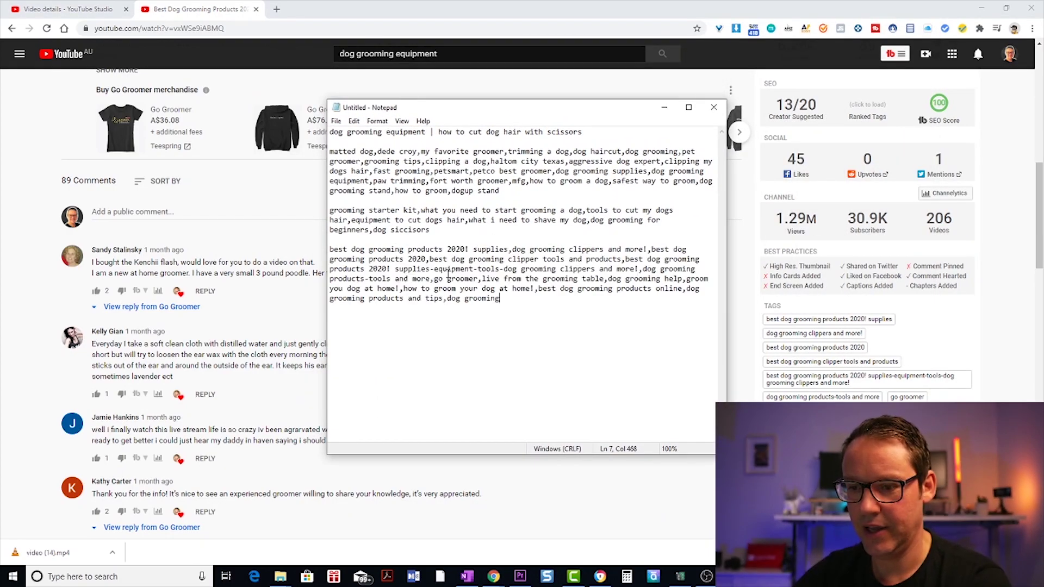
- Review the three collected tag lists in Notepad and move its window out of the way
left_click_drag(546, 306, 307, 154)
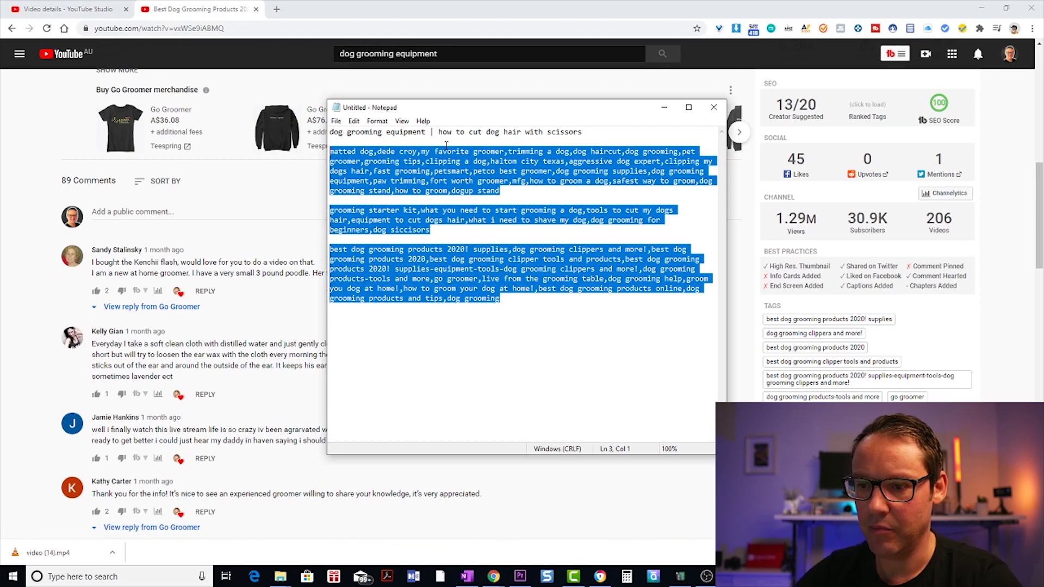
left_click(453, 198)
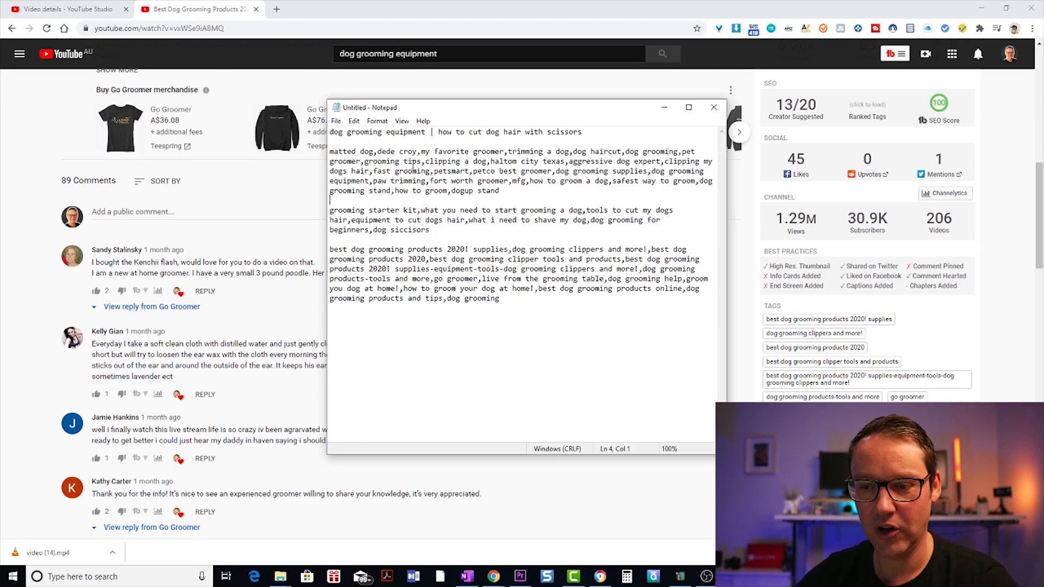
left_click_drag(463, 115, 482, 124)
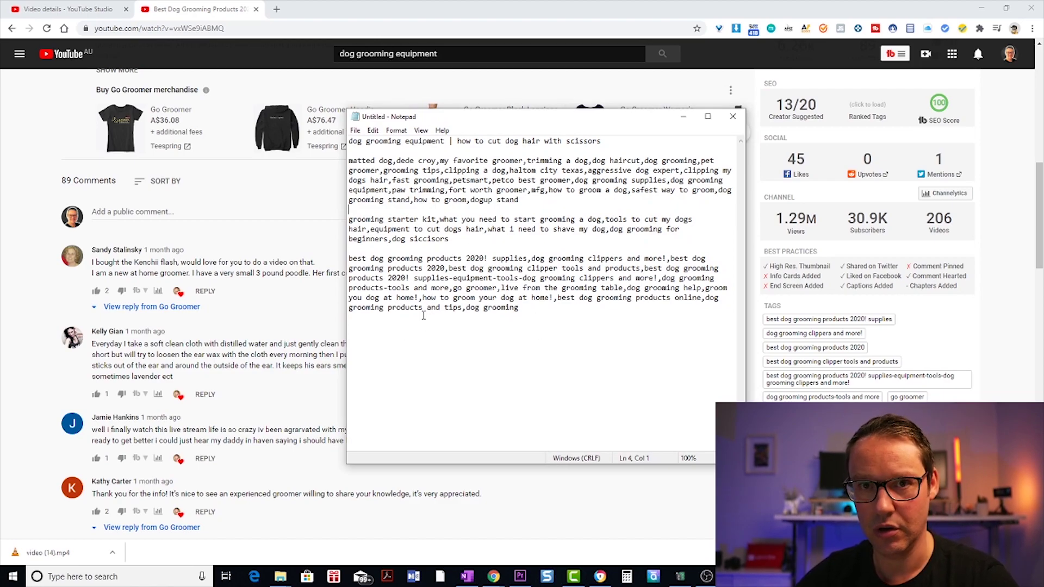
left_click_drag(485, 122, 1043, 22)
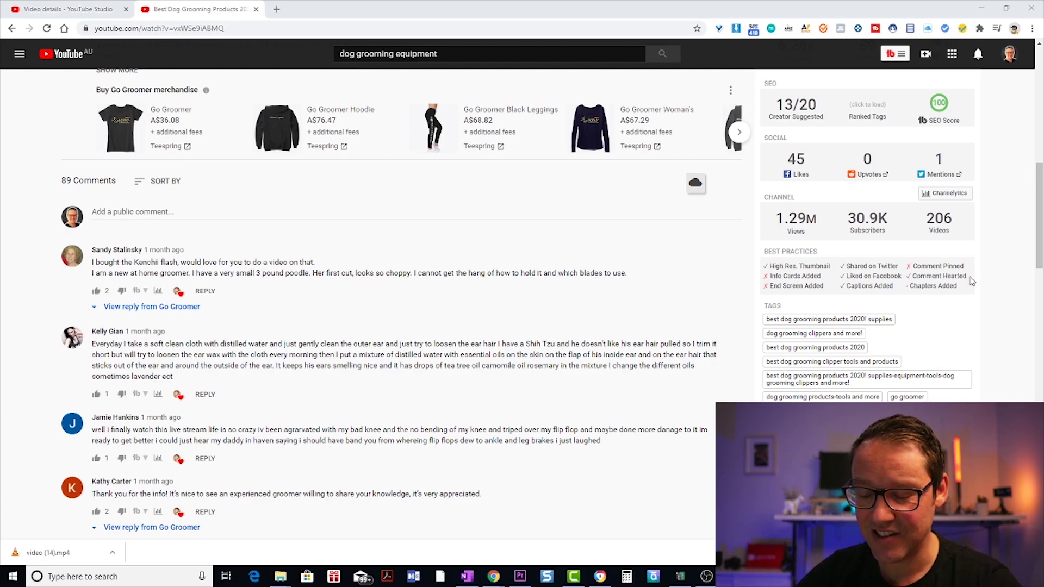
- Open the Go Groomer channel from the video page, pause its featured video and show the TubeBuddy channel keywords
mouse_move(181, 396)
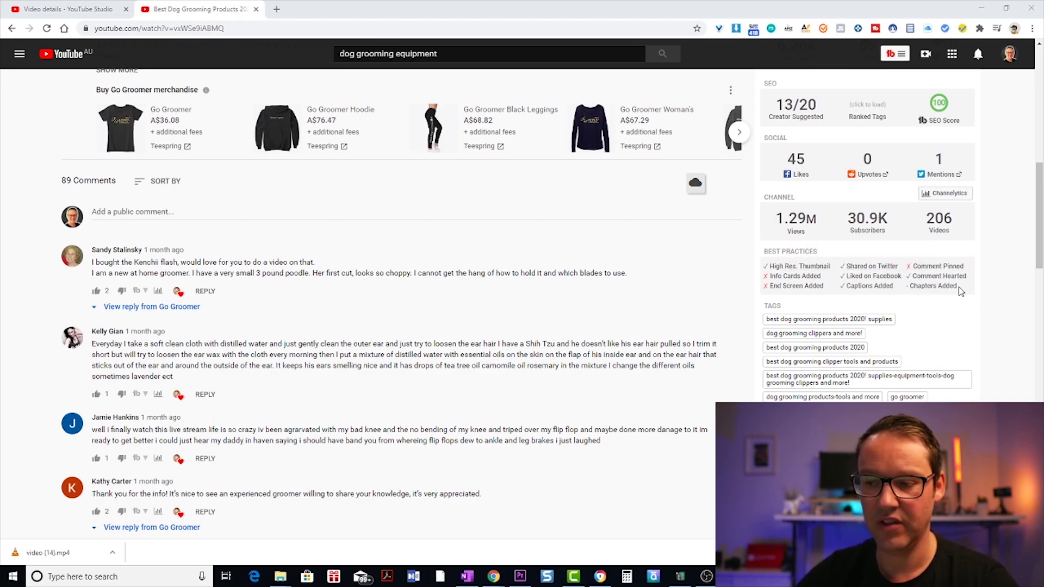
mouse_move(960, 292)
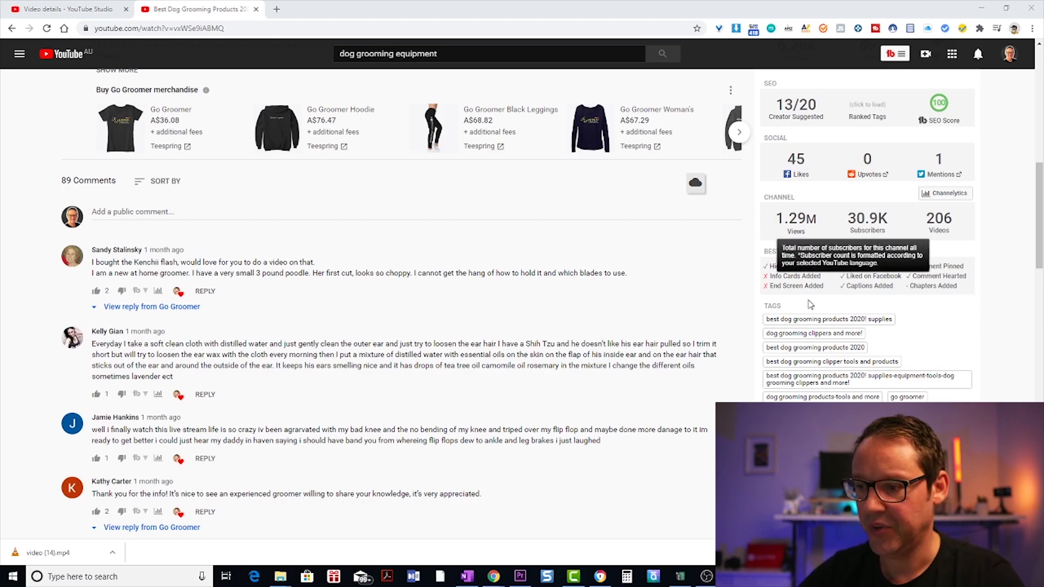
scroll(847, 295, "up", 2)
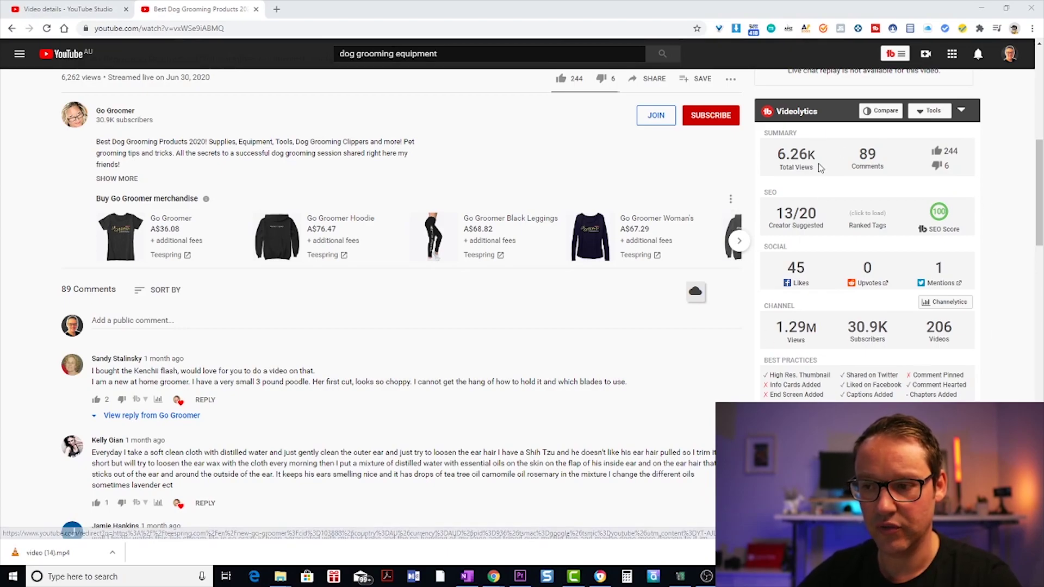
scroll(518, 226, "up", 5)
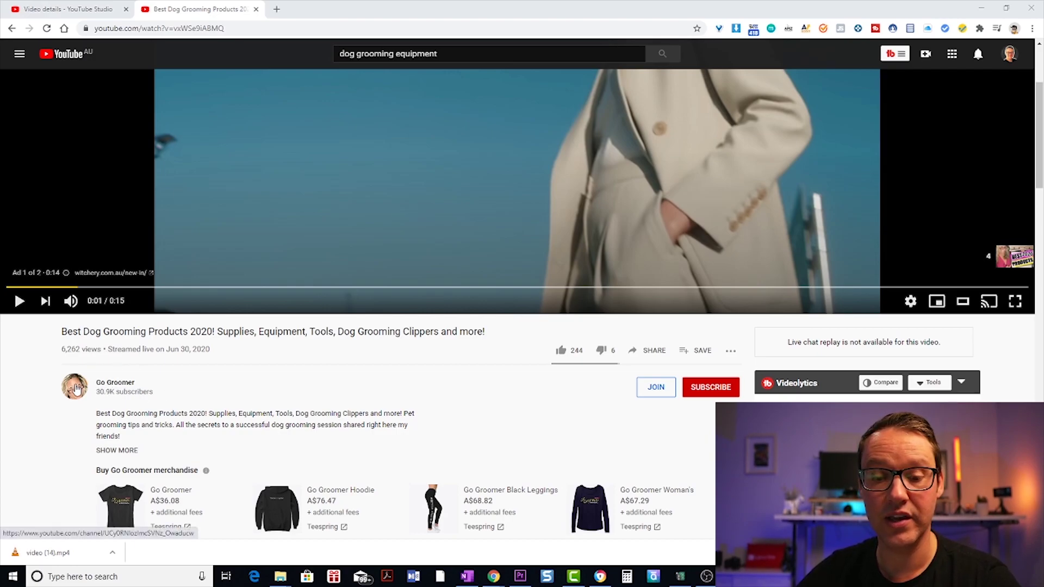
left_click(123, 385)
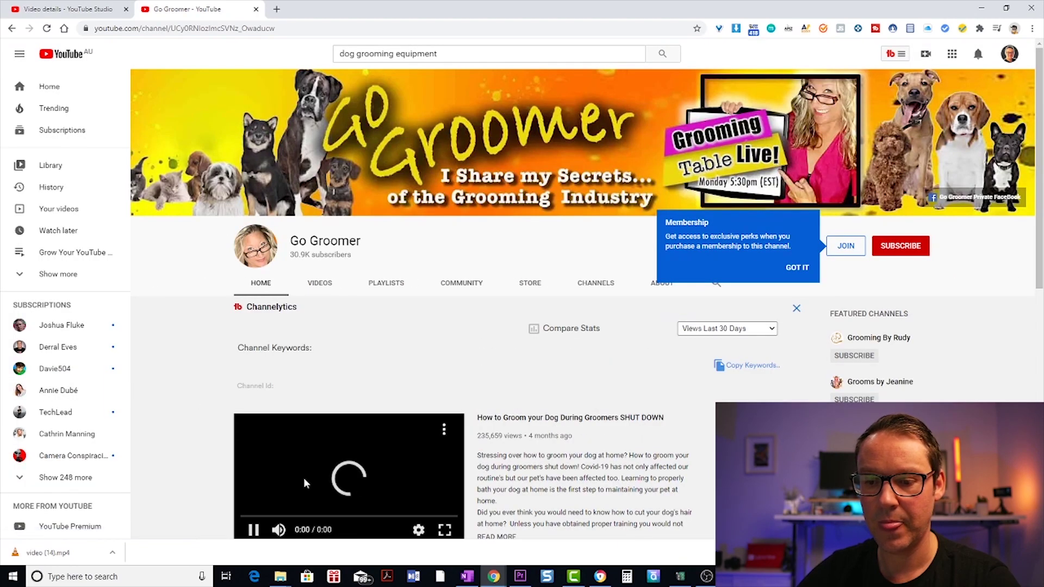
scroll(251, 478, "down", 2)
scroll(249, 457, "down", 2)
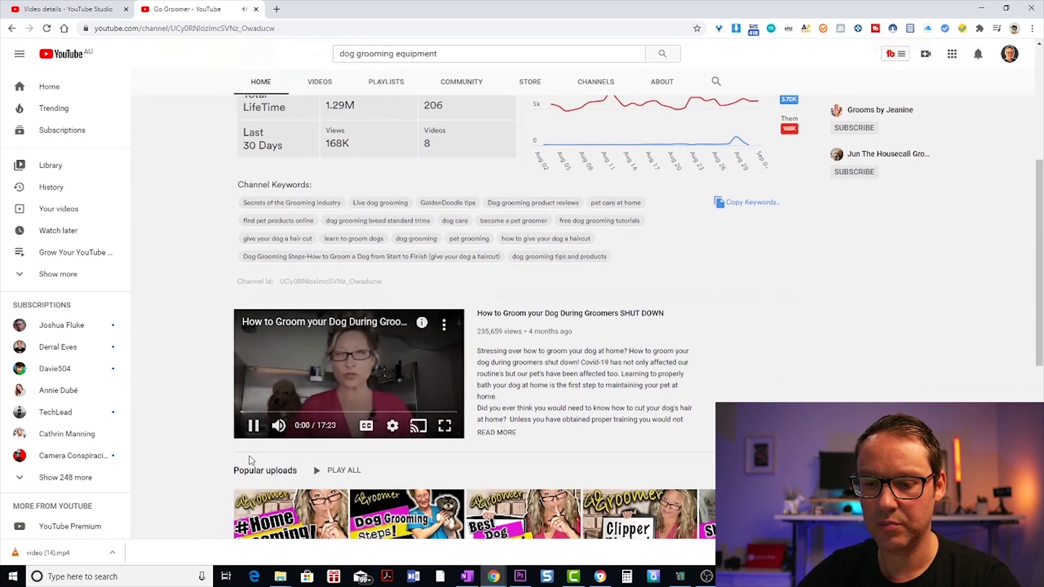
left_click(265, 431)
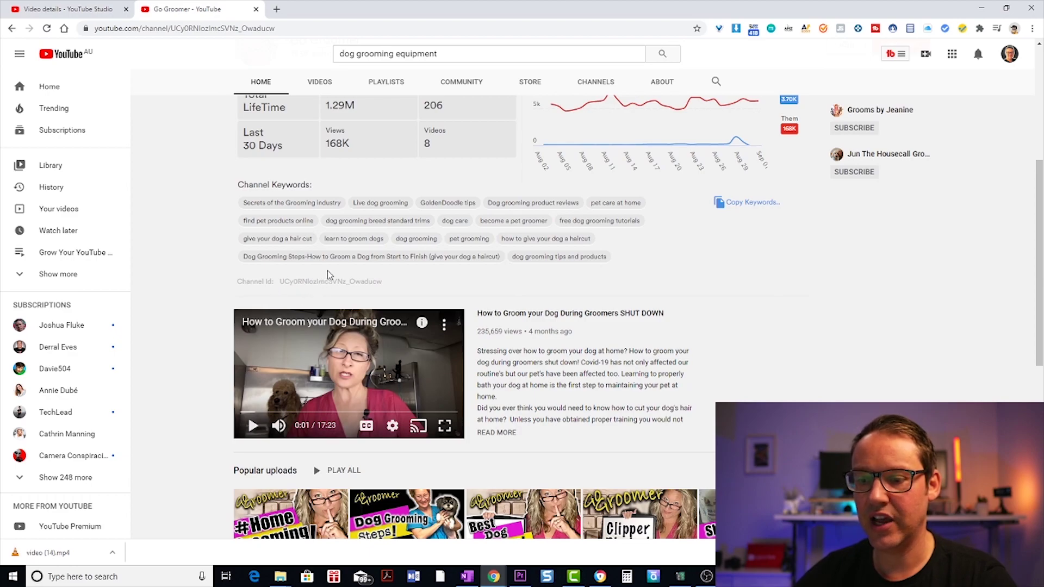
- Copy the Go Groomer channel keywords and paste them in Notepad below the tag lists under the heading "Channel keywords:"
left_click(737, 205)
left_click(676, 245)
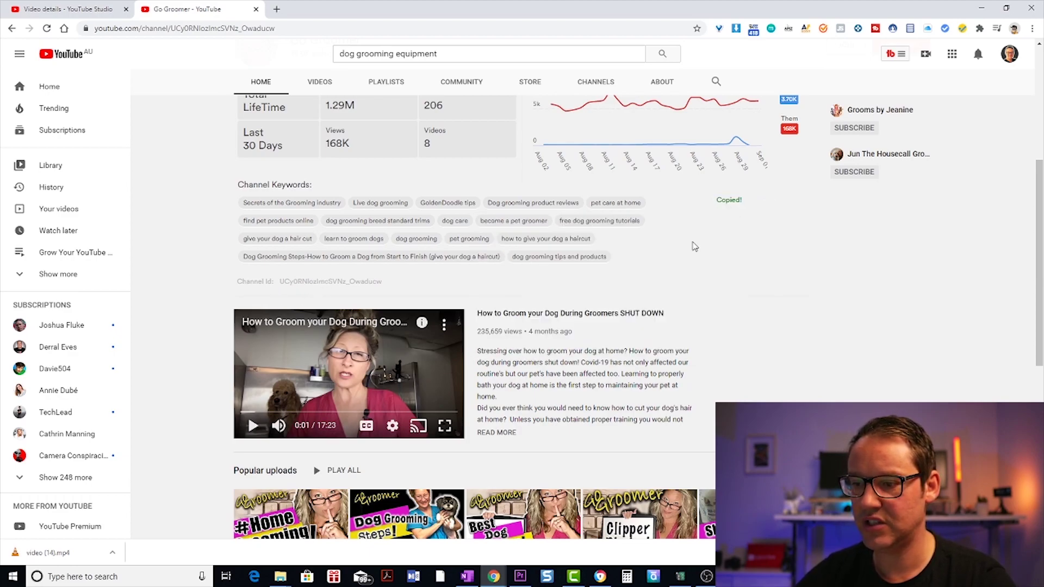
key("alt+Tab")
left_click_drag(838, 25, 389, 146)
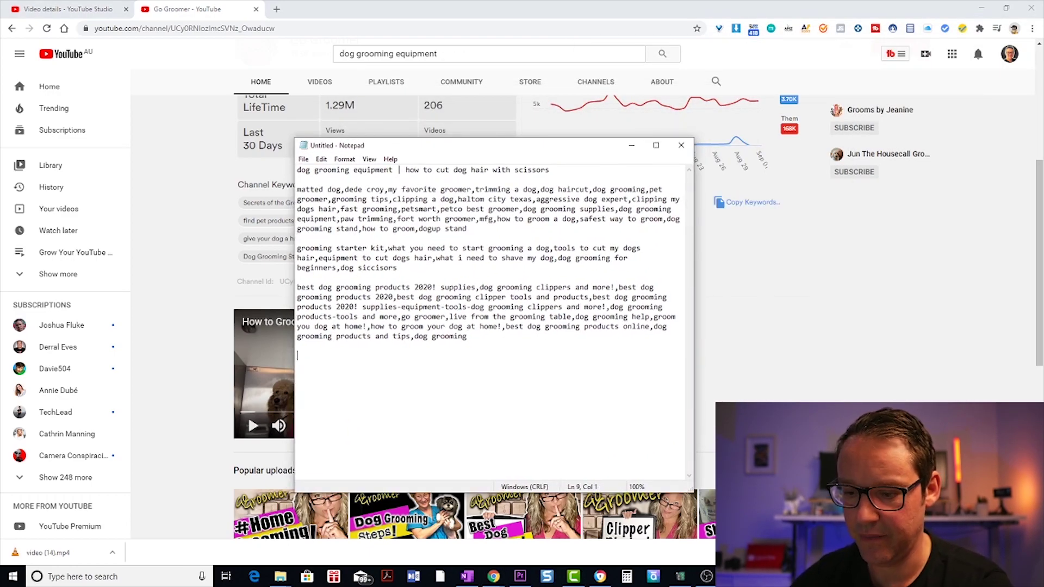
type("Channel keywords:")
key("Return")
key("Return")
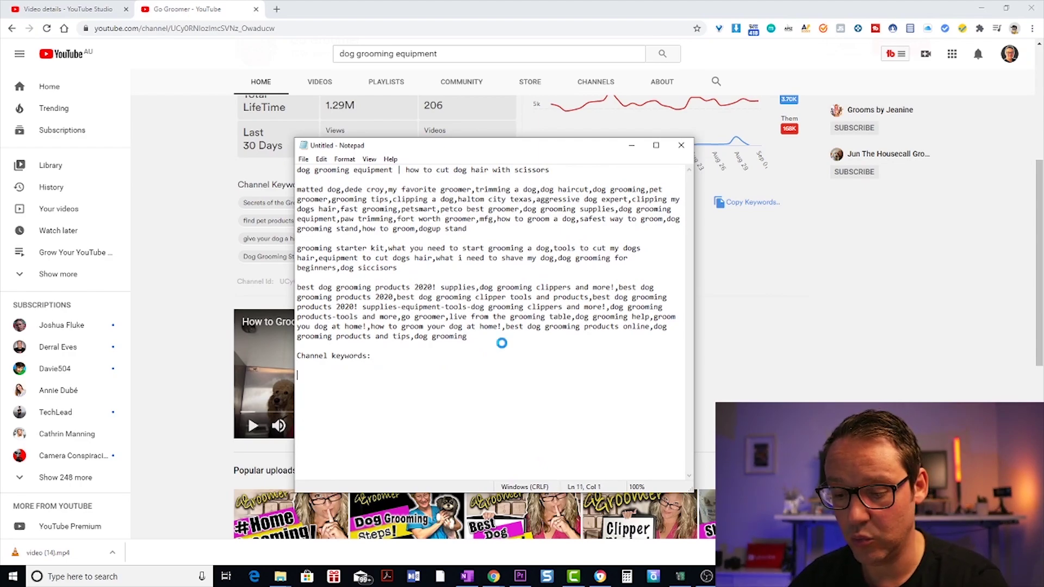
key("ctrl+v")
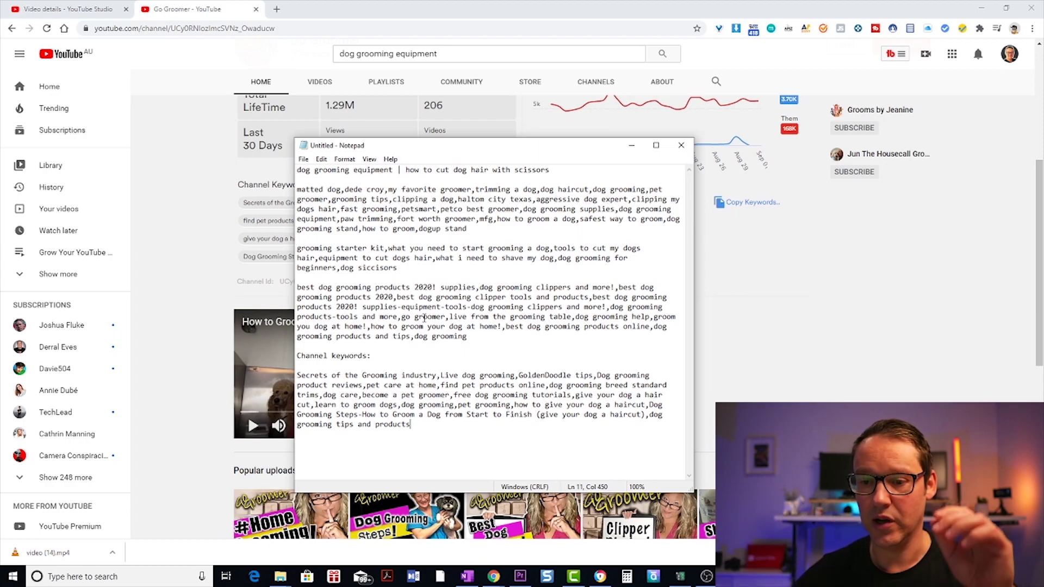
- Move Notepad aside, switch to the YouTube Studio video details and examine the video's tags and their character count
left_click_drag(437, 143, 1009, 94)
left_click(625, 106)
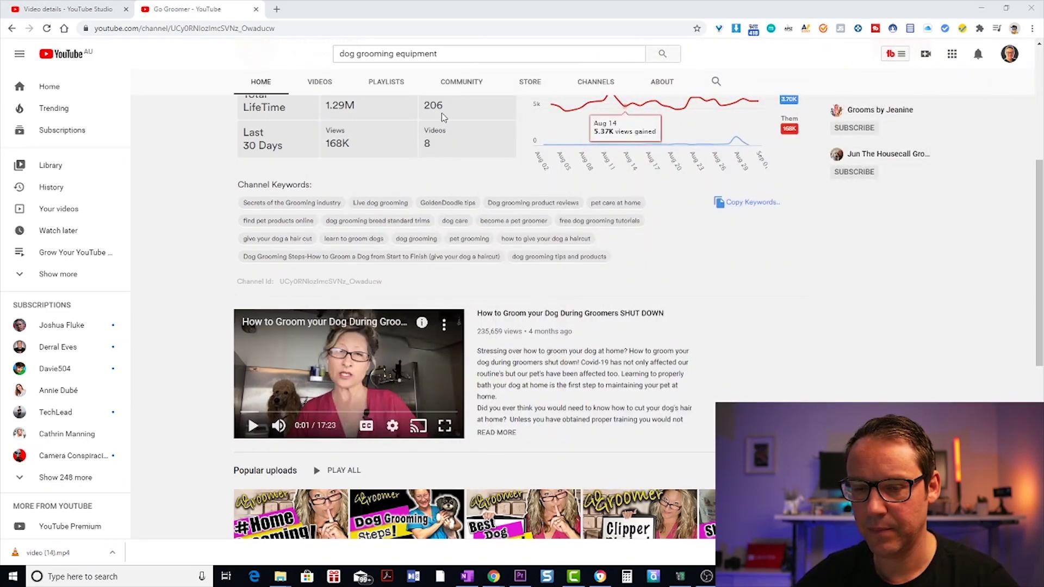
left_click(73, 15)
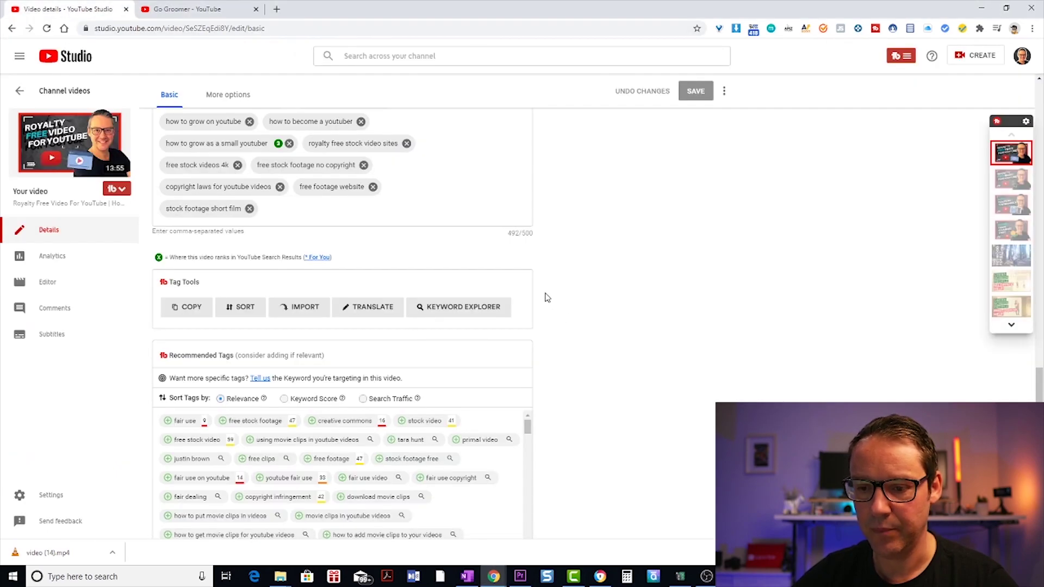
scroll(586, 265, "up", 2)
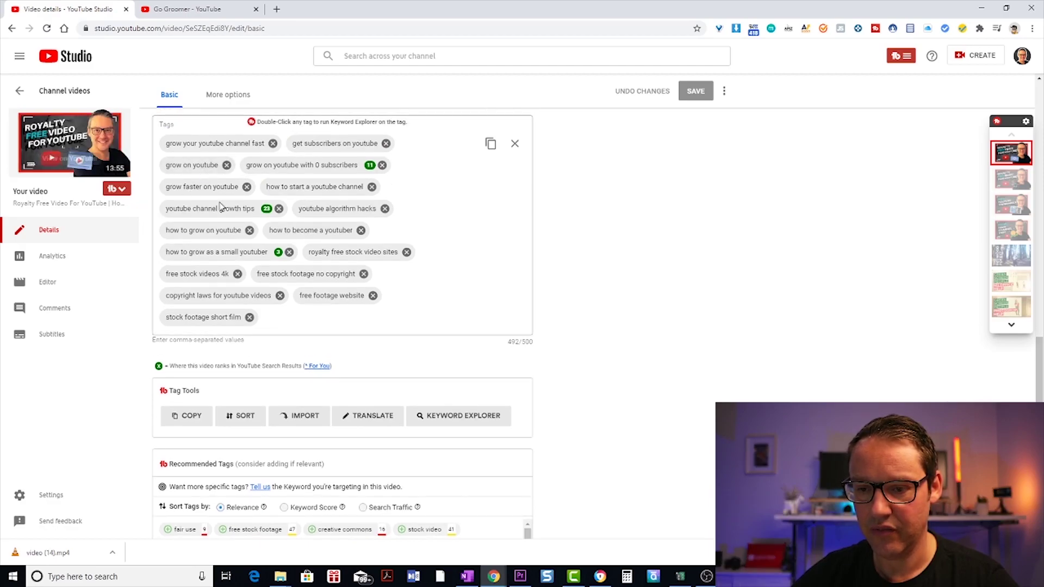
scroll(313, 231, "up", 1)
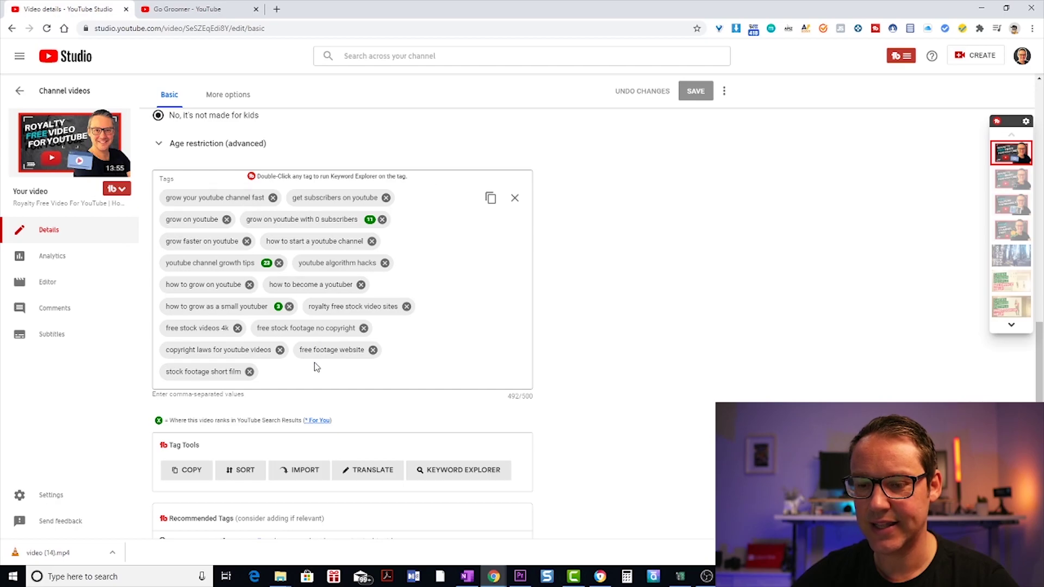
left_click_drag(509, 398, 533, 400)
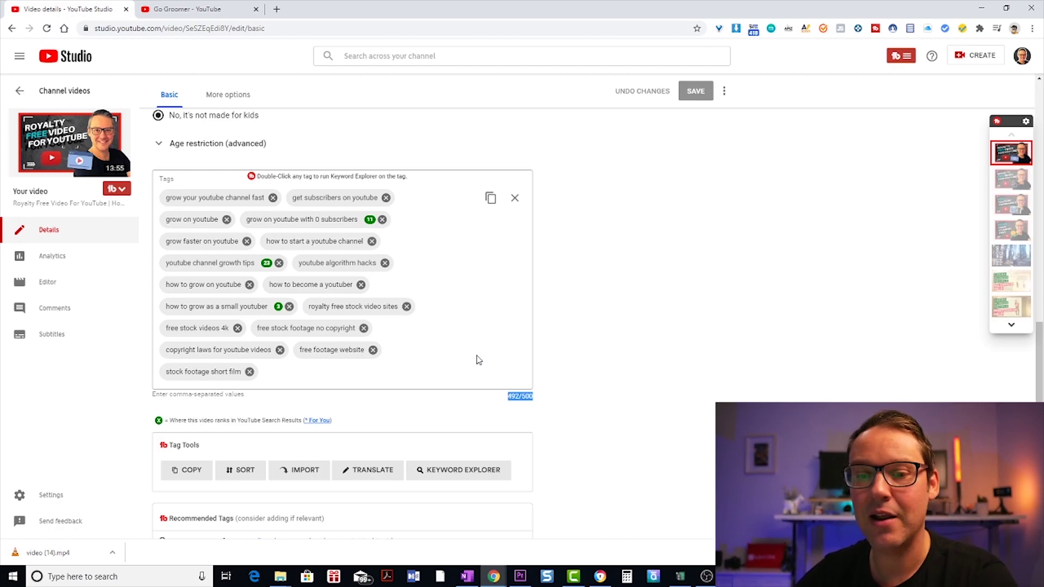
- Examine TubeBuddy's recommended tags, sorted by relevance, and their keyword scores below the video's own tags
scroll(615, 283, "down", 3)
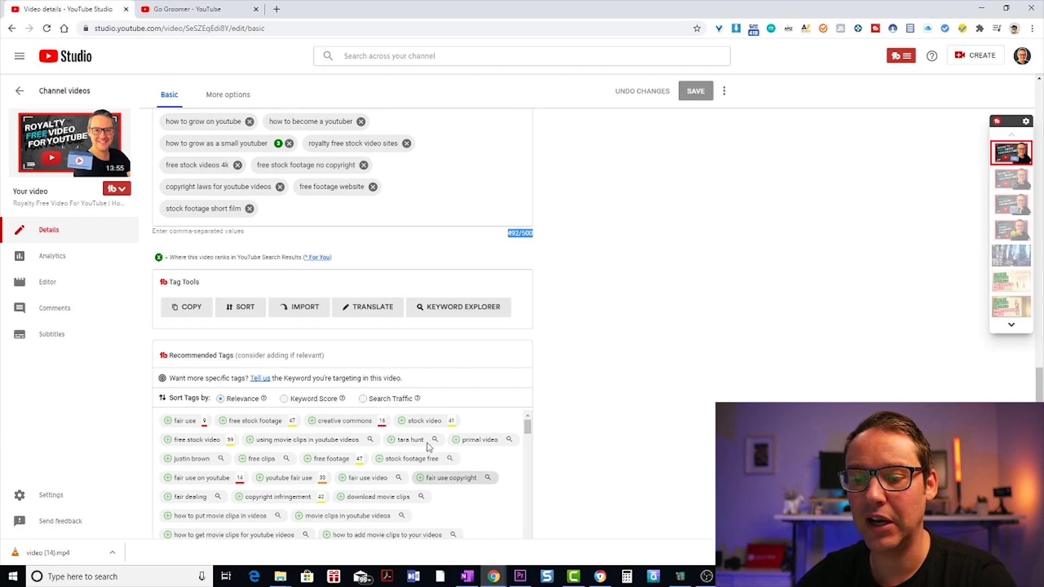
scroll(423, 391, "up", 2)
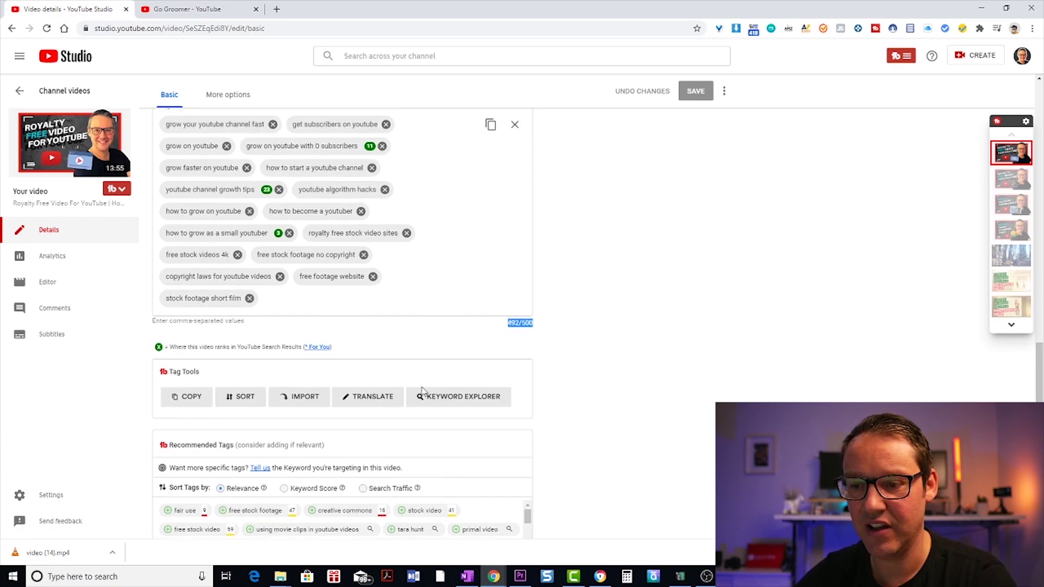
scroll(423, 390, "up", 1)
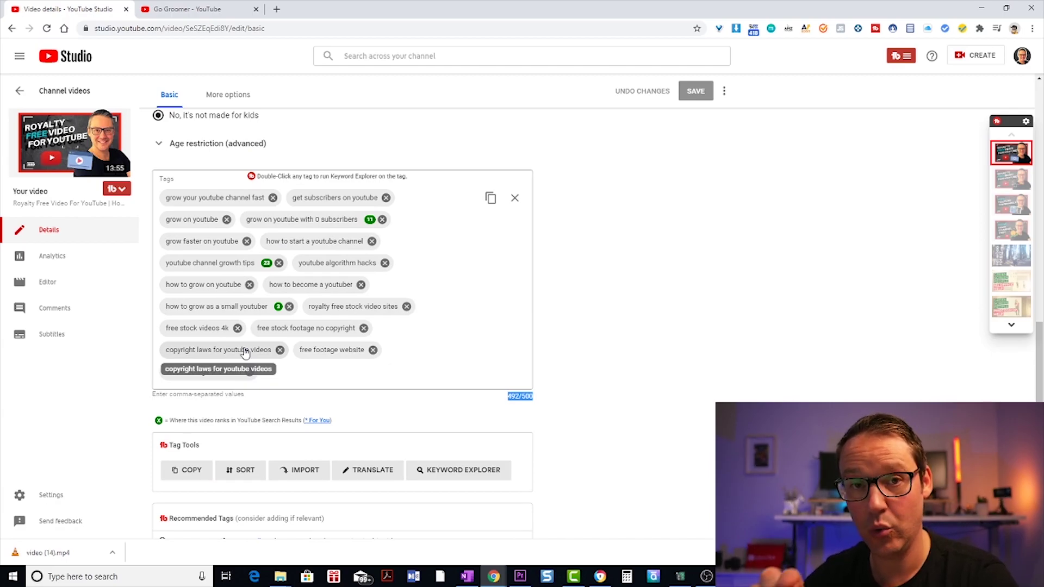
scroll(256, 354, "down", 4)
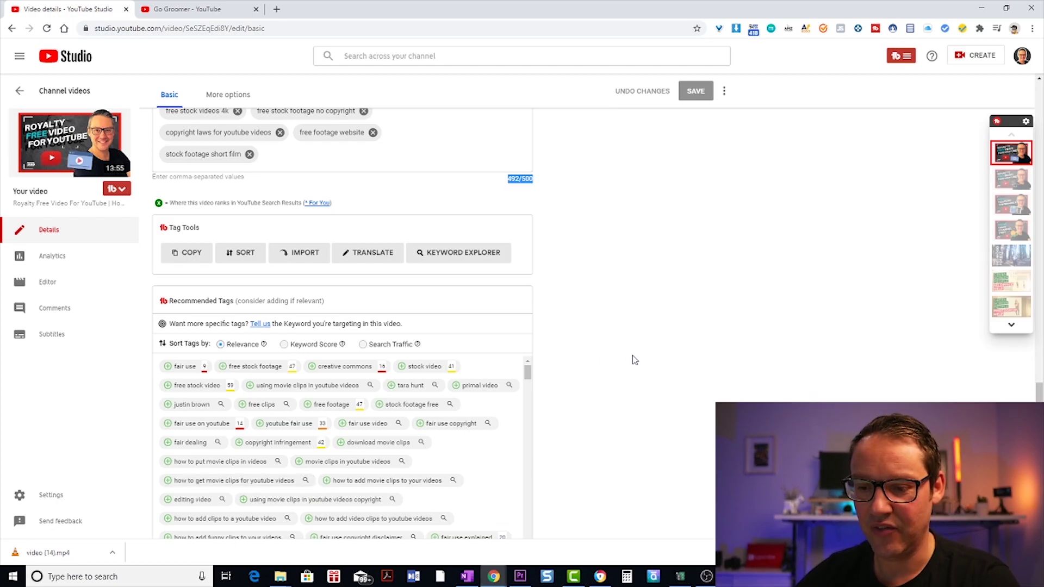
scroll(634, 360, "down", 1)
mouse_move(528, 319)
left_mouse_down()
mouse_move(536, 349)
mouse_move(529, 338)
left_mouse_up()
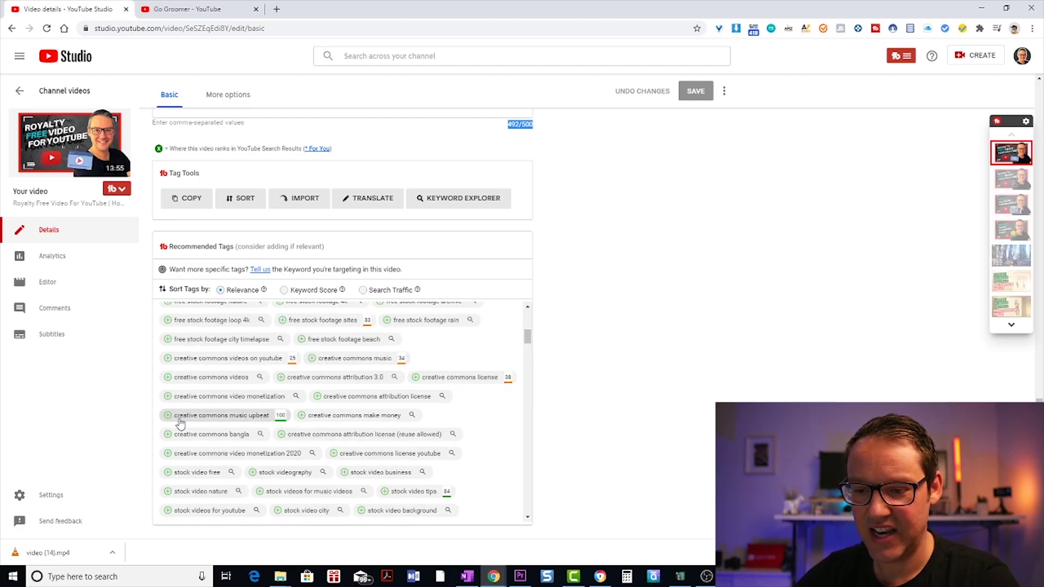
scroll(449, 409, "up", 8)
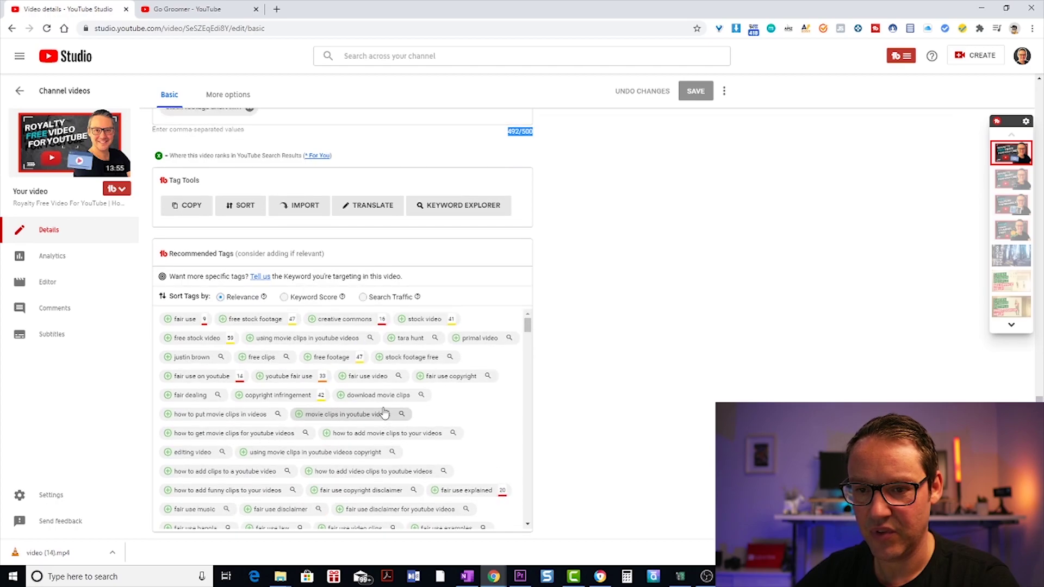
scroll(642, 386, "down", 3)
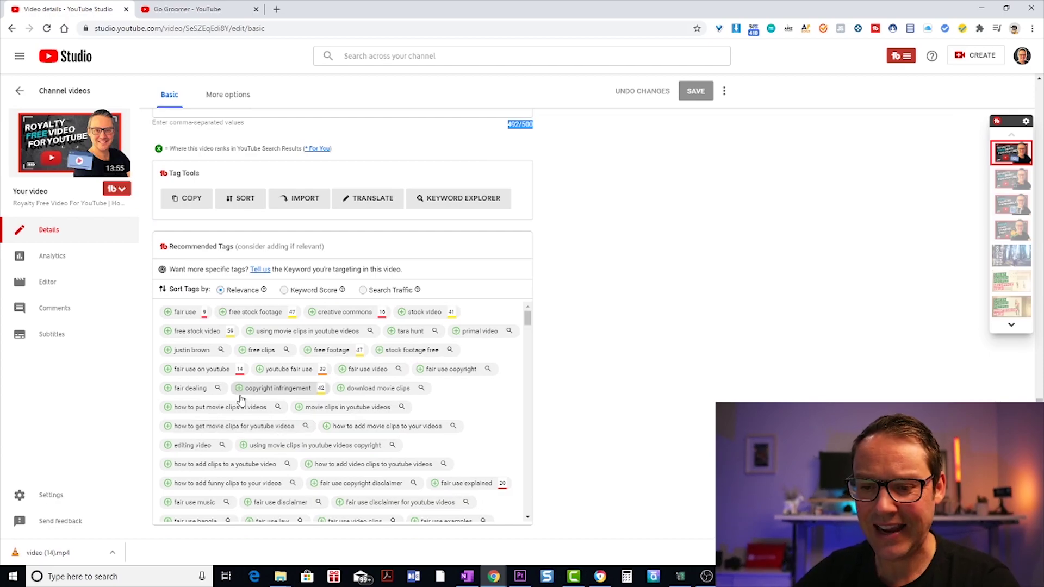
scroll(250, 384, "up", 2)
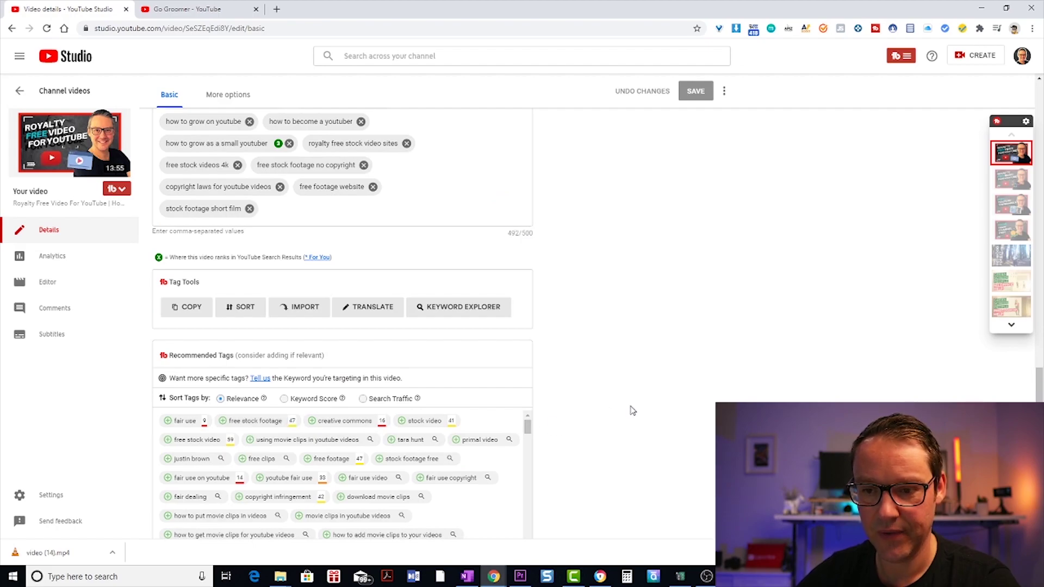
scroll(620, 410, "down", 2)
scroll(458, 381, "down", 2)
scroll(460, 384, "down", 1)
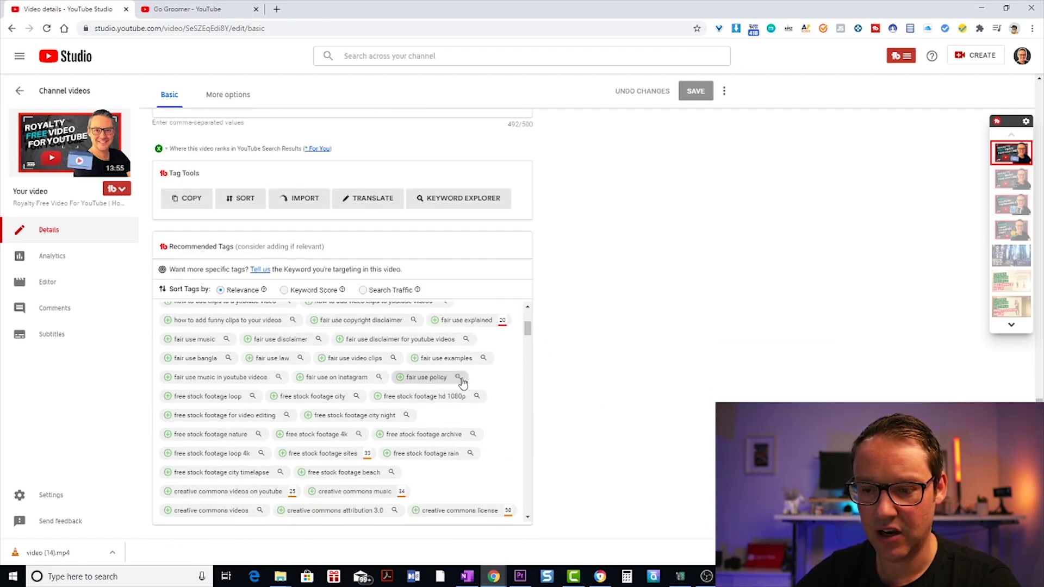
scroll(458, 383, "down", 3)
scroll(458, 384, "down", 1)
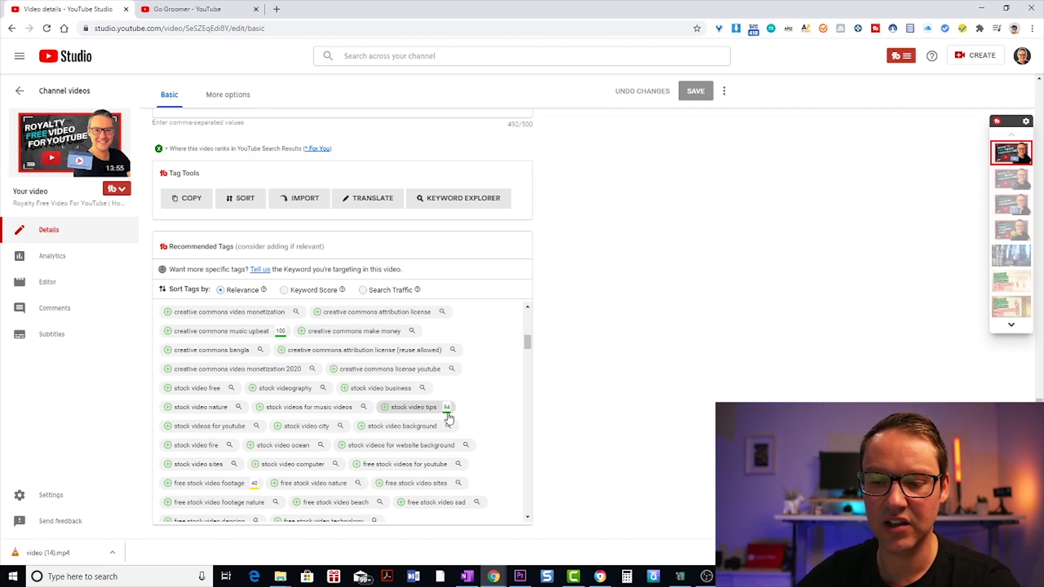
- Add the recommended tag "stock video tips" to the video's tags, check the tag list, and remove that tag again
left_click(392, 409)
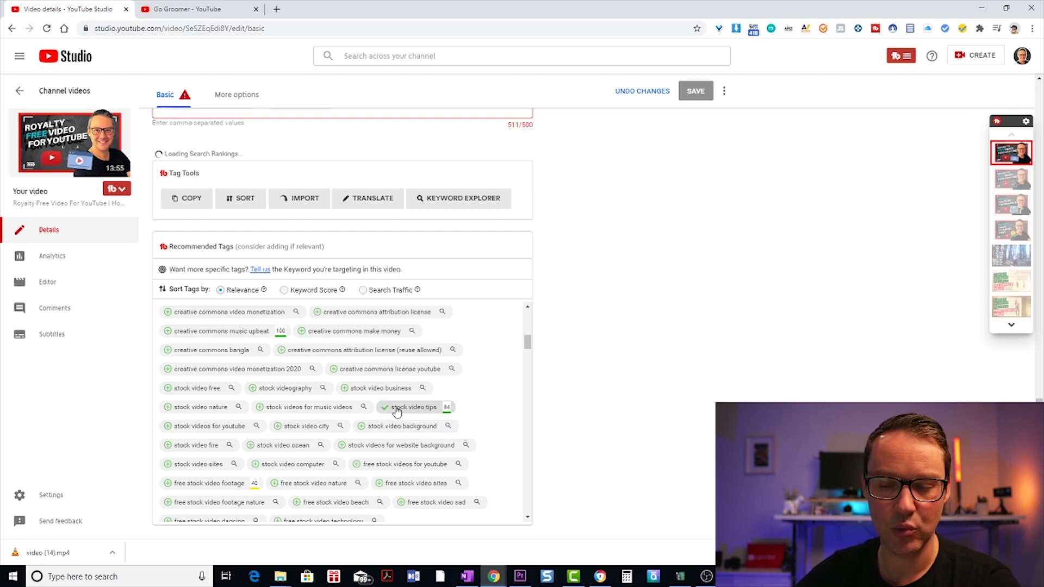
scroll(583, 377, "up", 3)
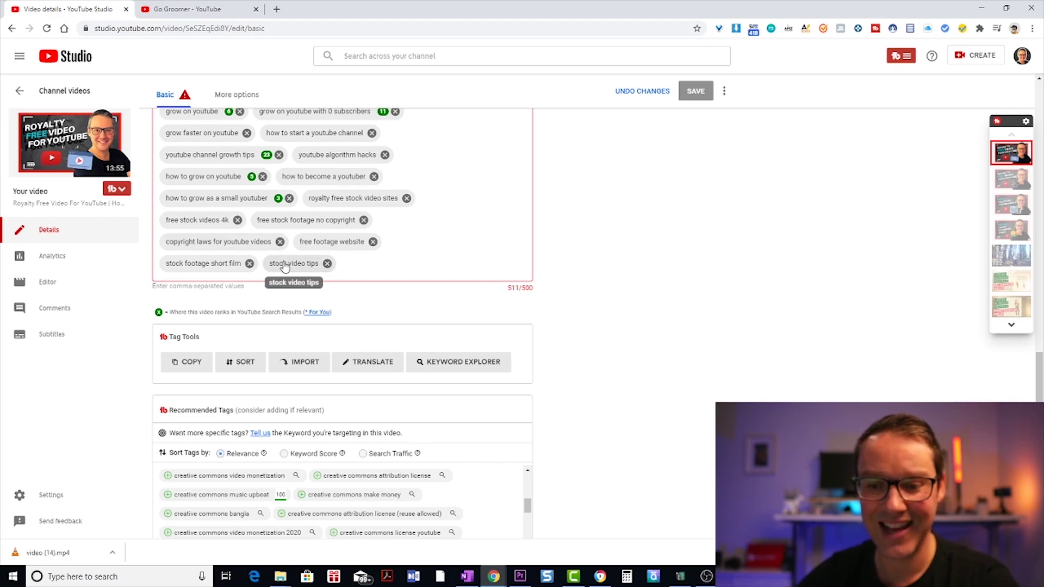
scroll(284, 266, "up", 2)
scroll(284, 267, "down", 1)
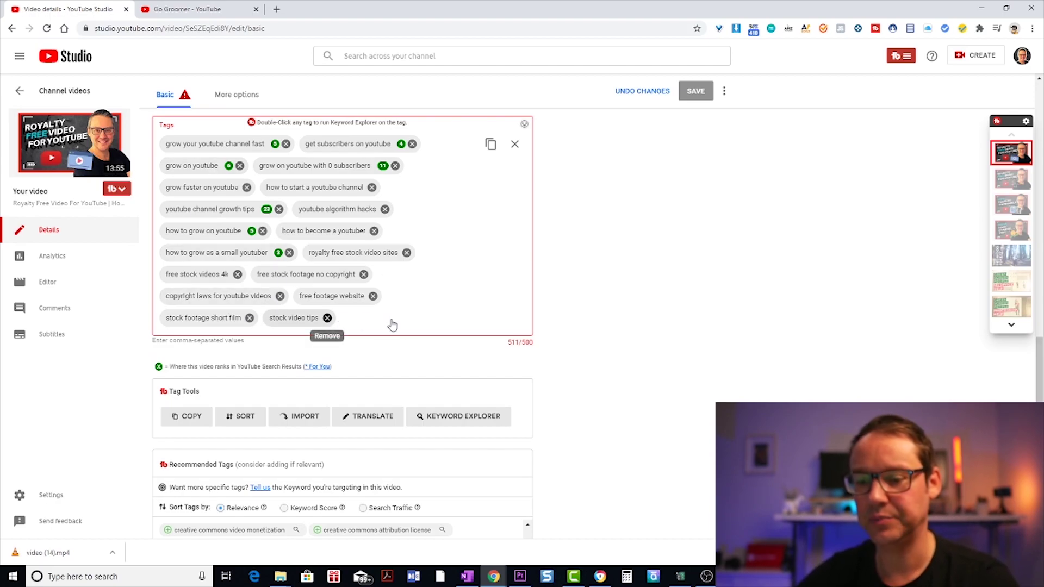
key("BackSpace")
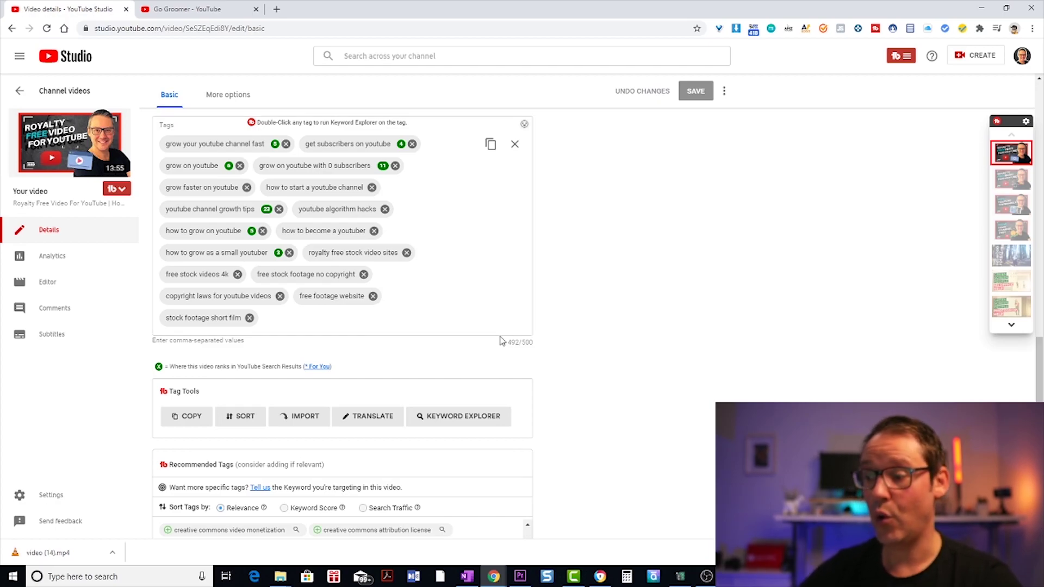
- Switch to Notepad, place its window over the video's tags and highlight the first two competitor tag lists
key("alt+Tab")
left_click_drag(742, 59, 713, 178)
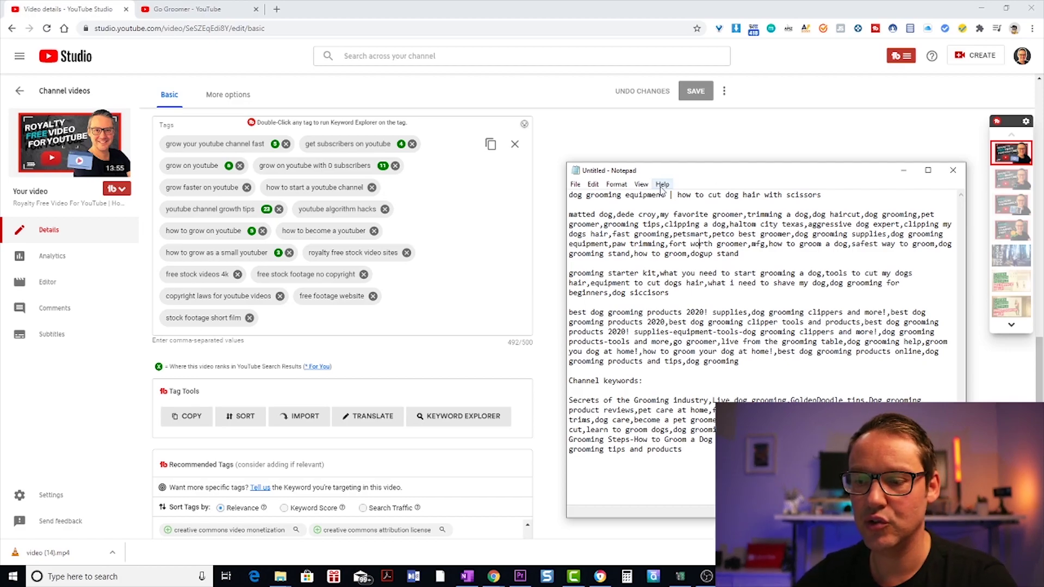
left_click_drag(570, 197, 822, 183)
left_click_drag(672, 172, 263, 89)
left_click(168, 130)
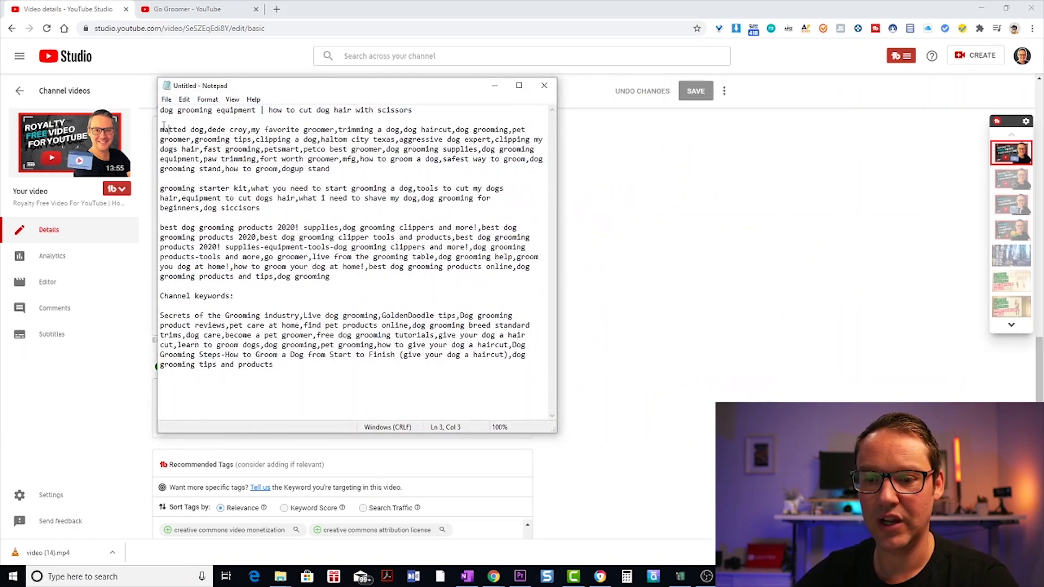
left_click_drag(160, 129, 295, 207)
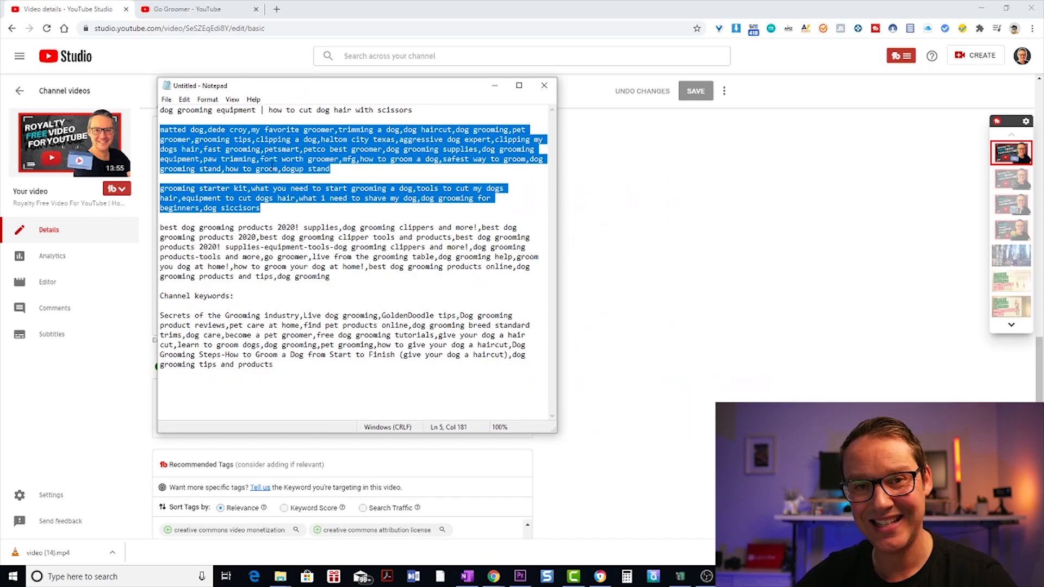
- Move Notepad beside the TubeBuddy tag tools and highlight all three competitor tag lists, followed by the channel keywords section
left_click_drag(247, 89, 642, 122)
scroll(228, 362, "down", 3)
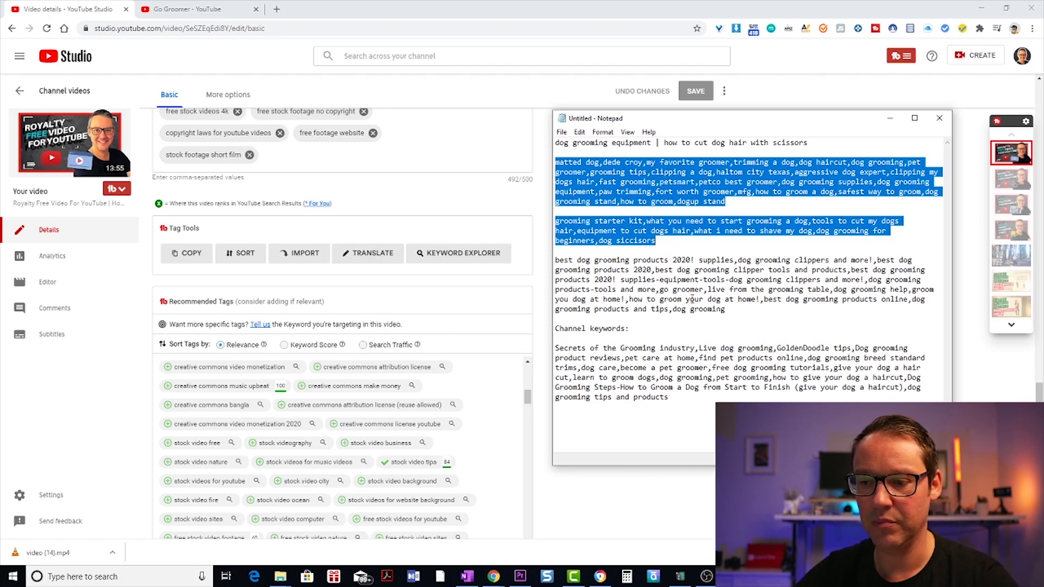
left_click_drag(753, 306, 565, 163)
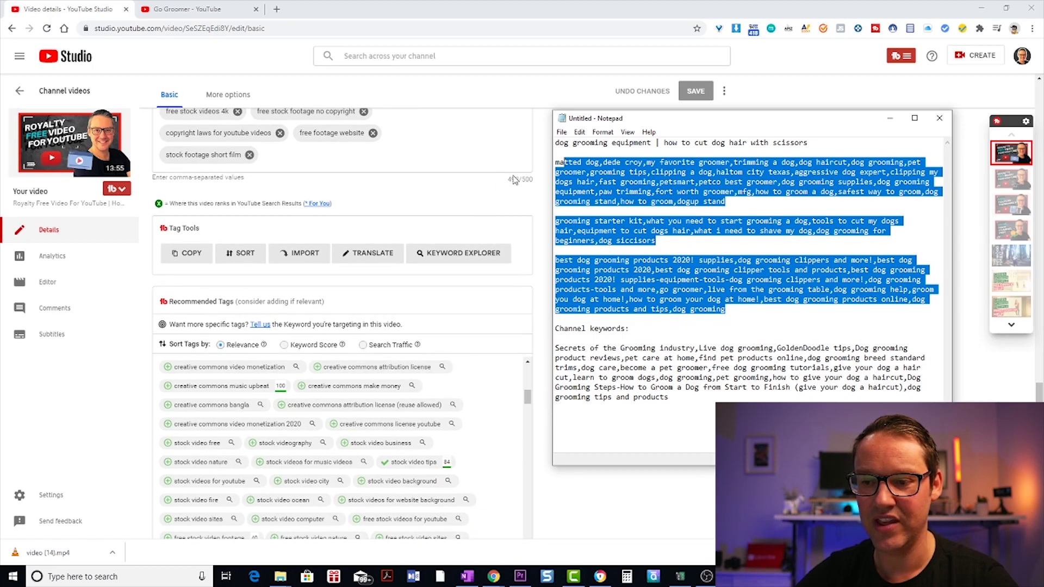
left_click(699, 359)
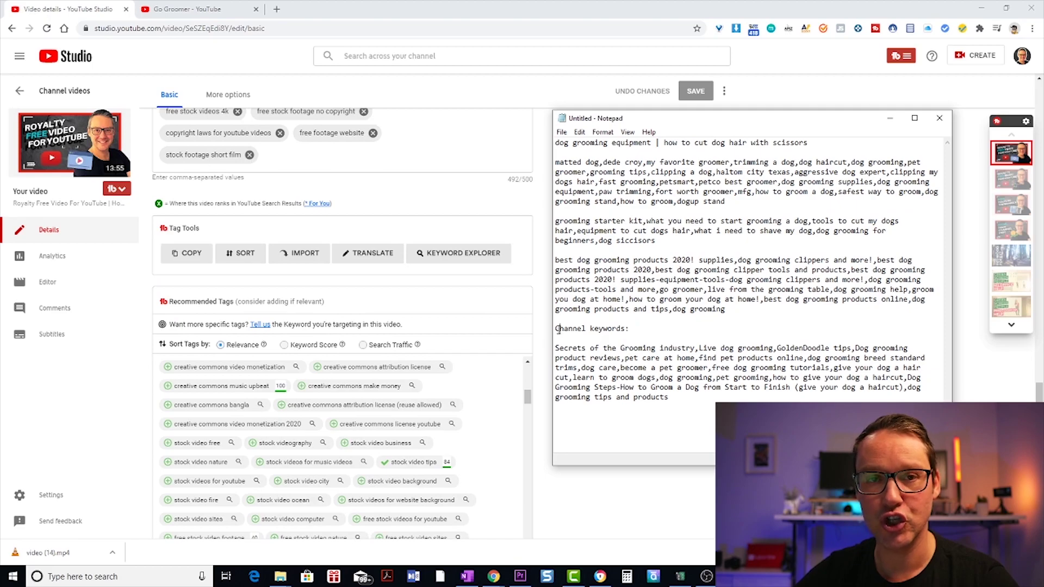
left_click_drag(558, 330, 689, 397)
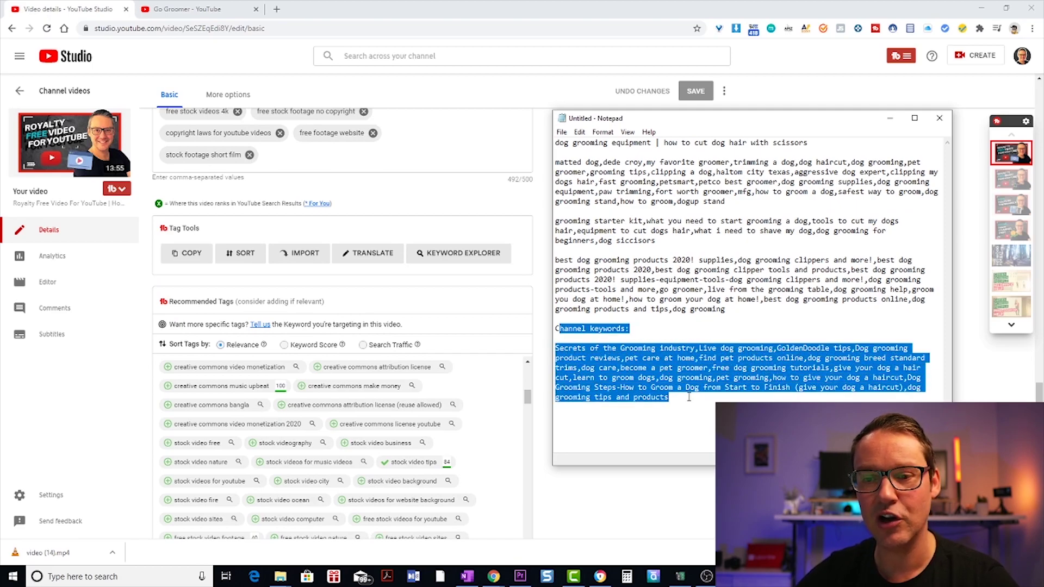